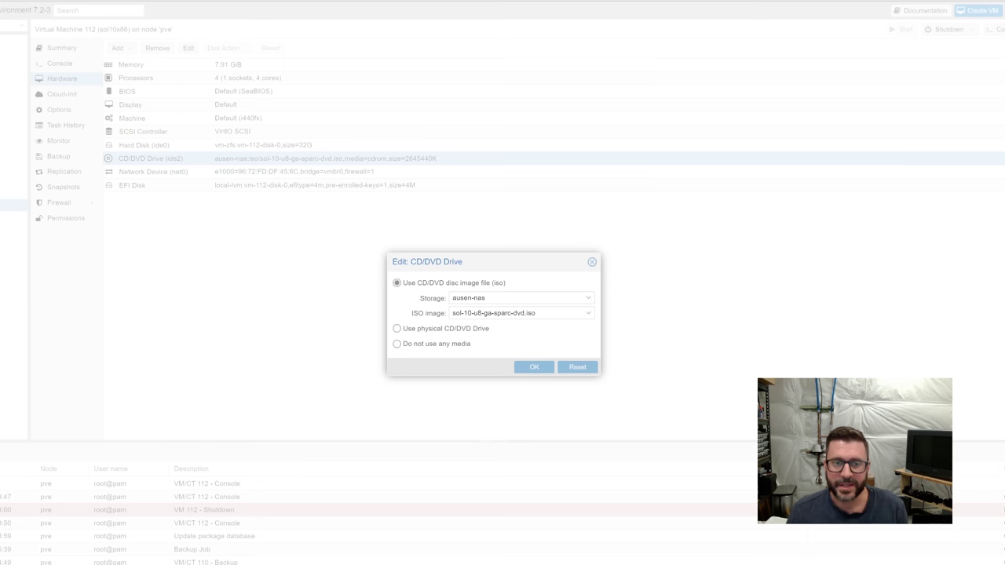
Check the ISO list and keep sol-10-u8-ga-sparc-dvd.iso in the CD/DVD drive.
click(518, 313)
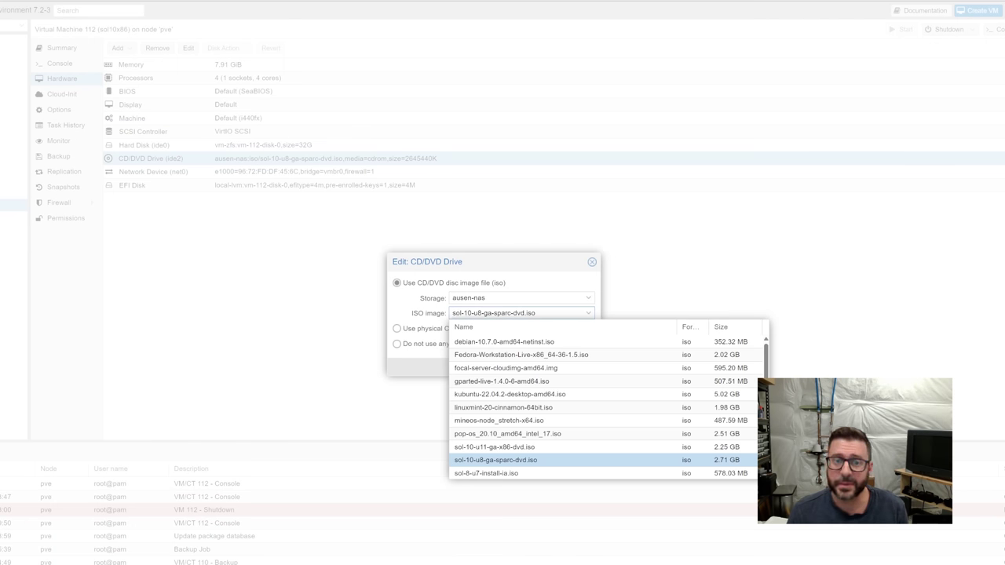
click(542, 268)
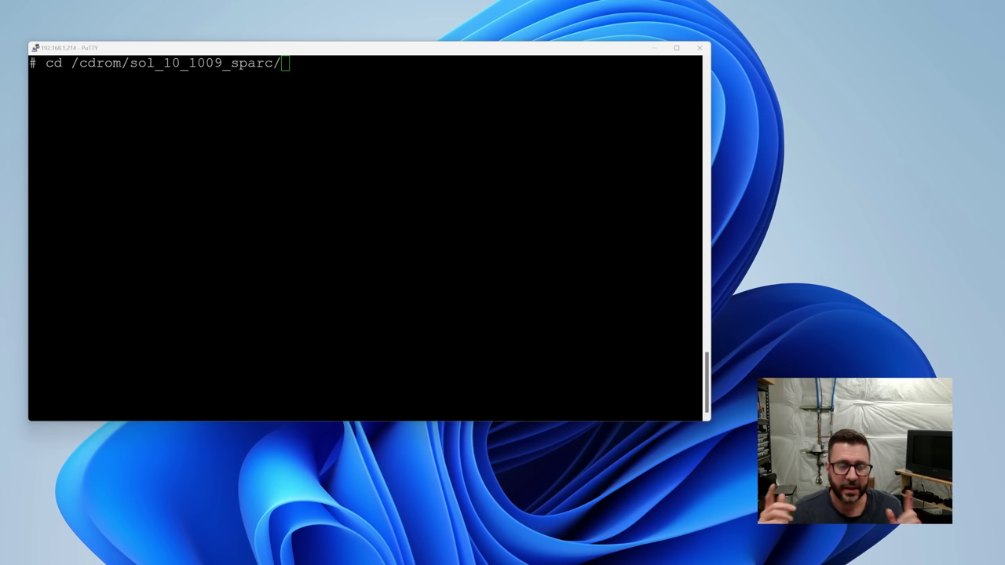
Browse the Solaris DVD and list the install tools in Solaris_10/Tools.
click(330, 47)
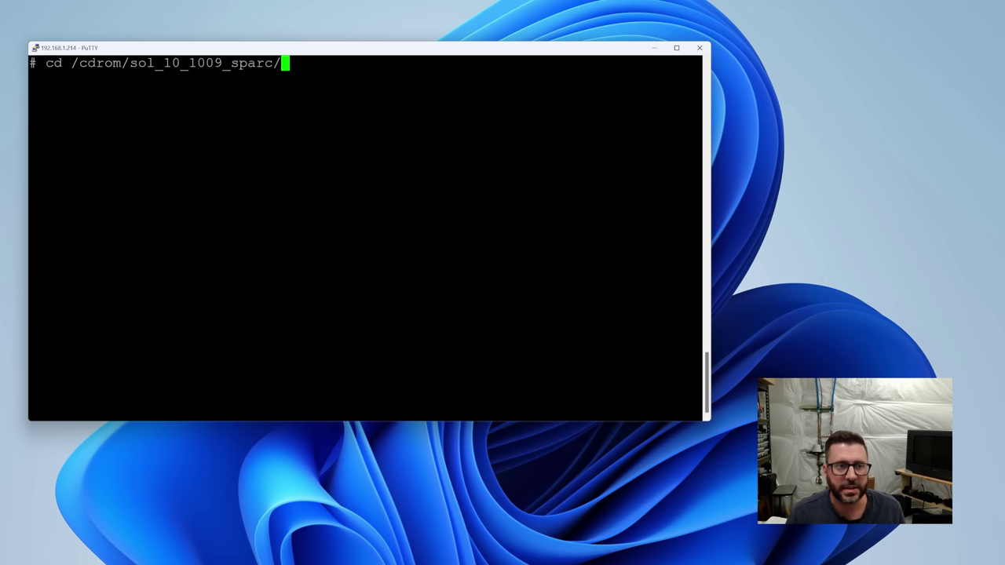
key(Return)
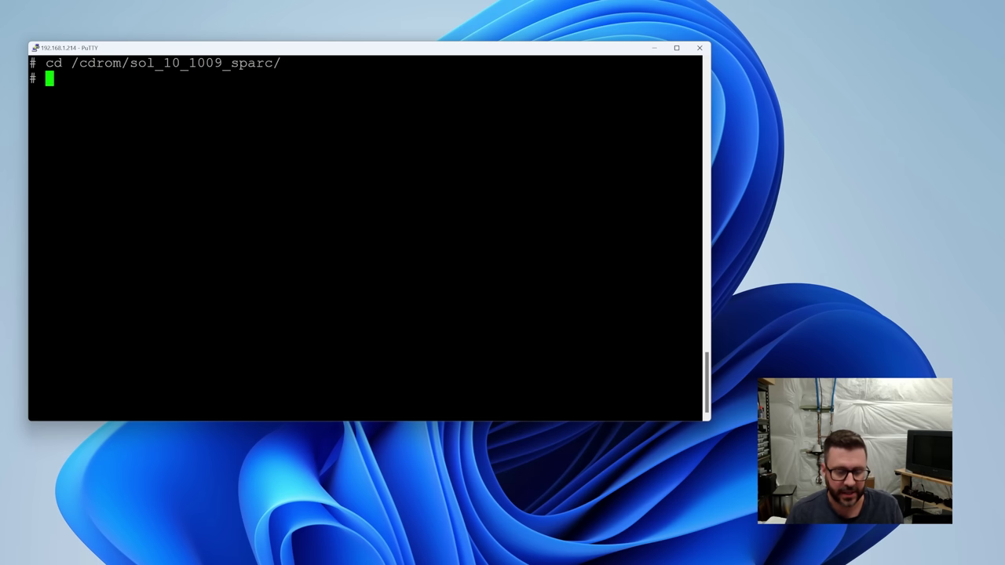
text(ls)
key(Return)
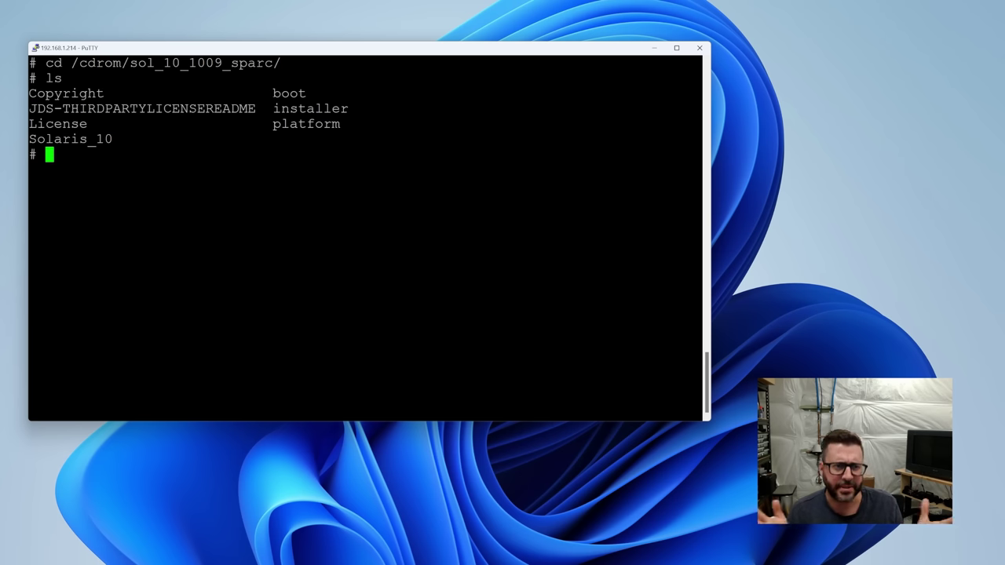
text(cd S)
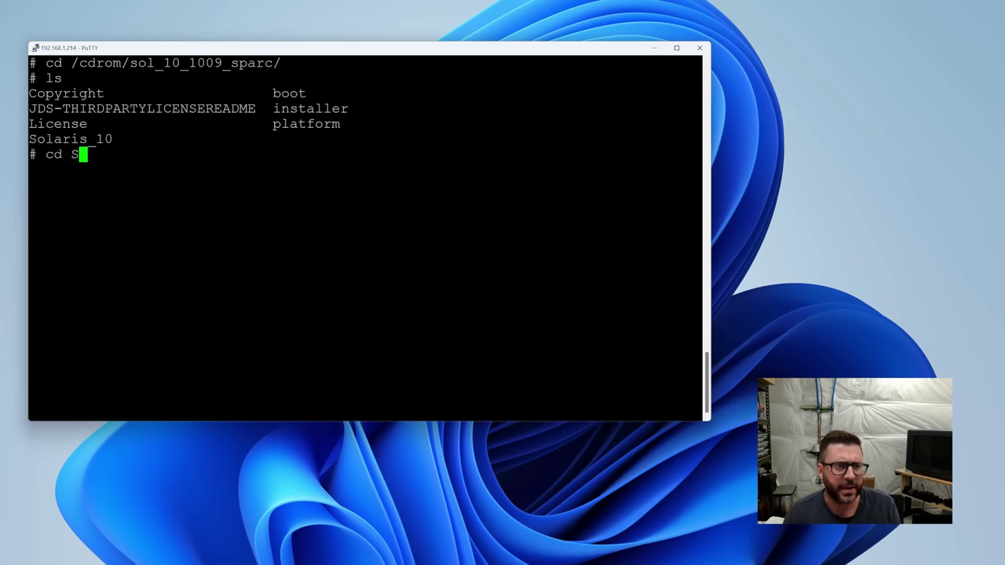
text(olaris_10/Tools)
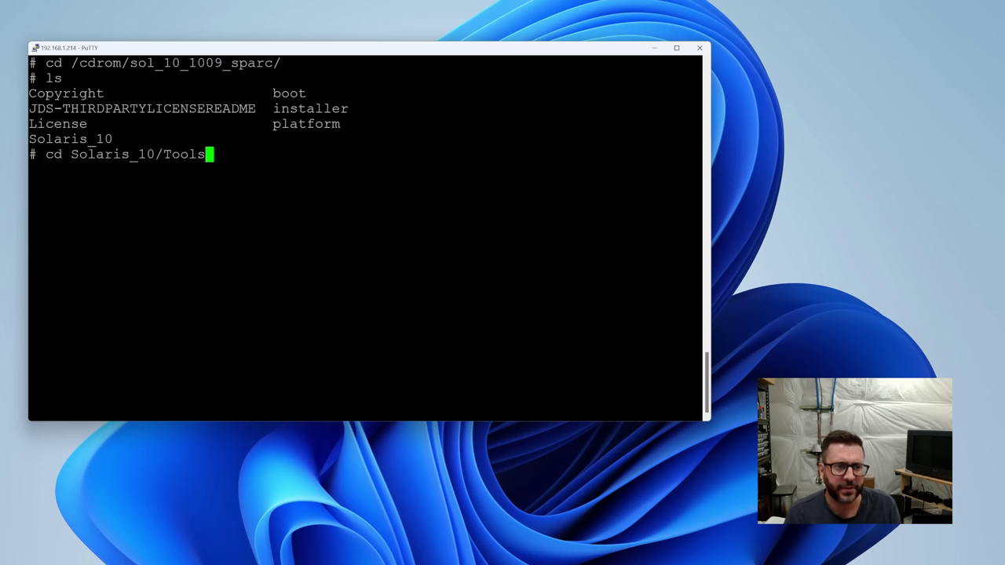
key(Return)
text(ls)
key(Return)
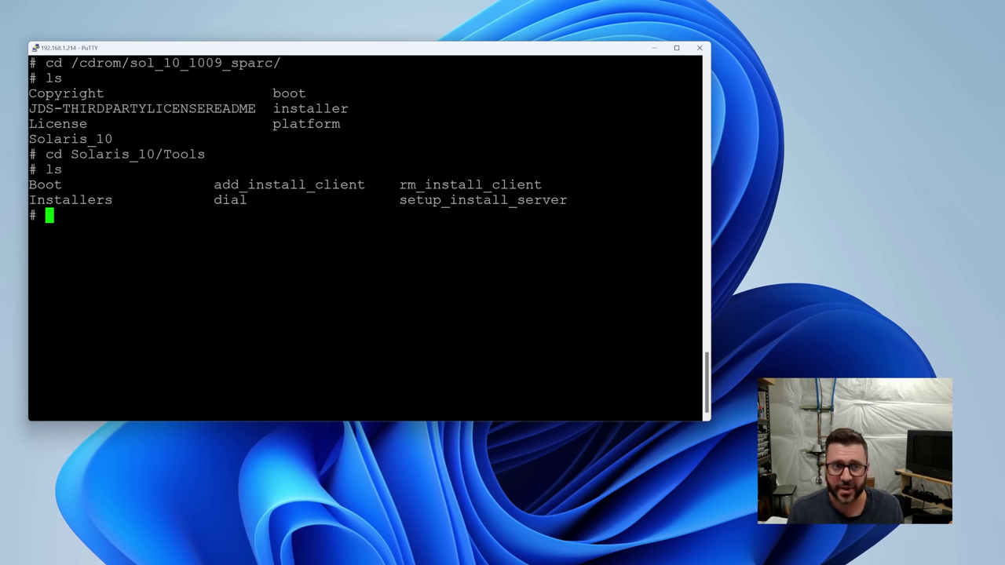
Create /Desktop/sparc and copy the install image there with setup_install_server.
text(mkdir /Desktop/sparc)
key(Return)
text(./setup_install_server /Desktop/sparc)
key(Return)
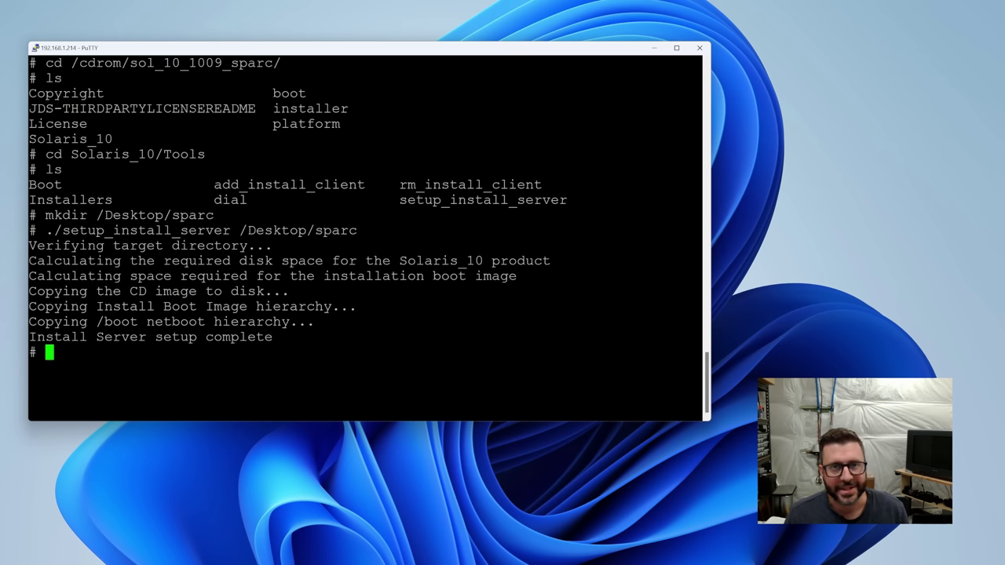
List the contents of the copied image in /Desktop/sparc.
text(cd /Desktop/sparc)
key(Return)
text(ls)
key(Return)
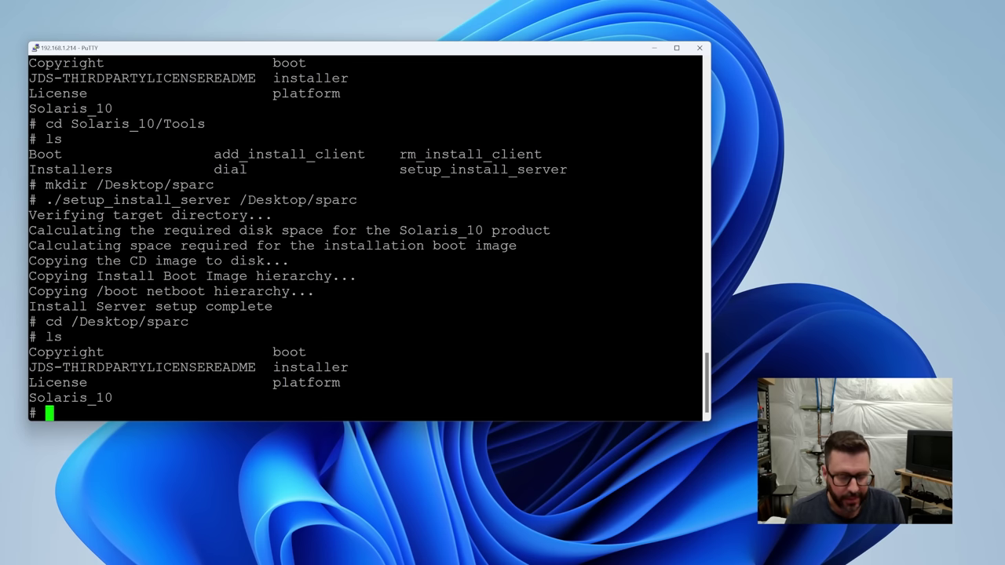
Run add_install_client from the copied image's Solaris_10/Tools folder to view its usage.
text(cd Solaris_)
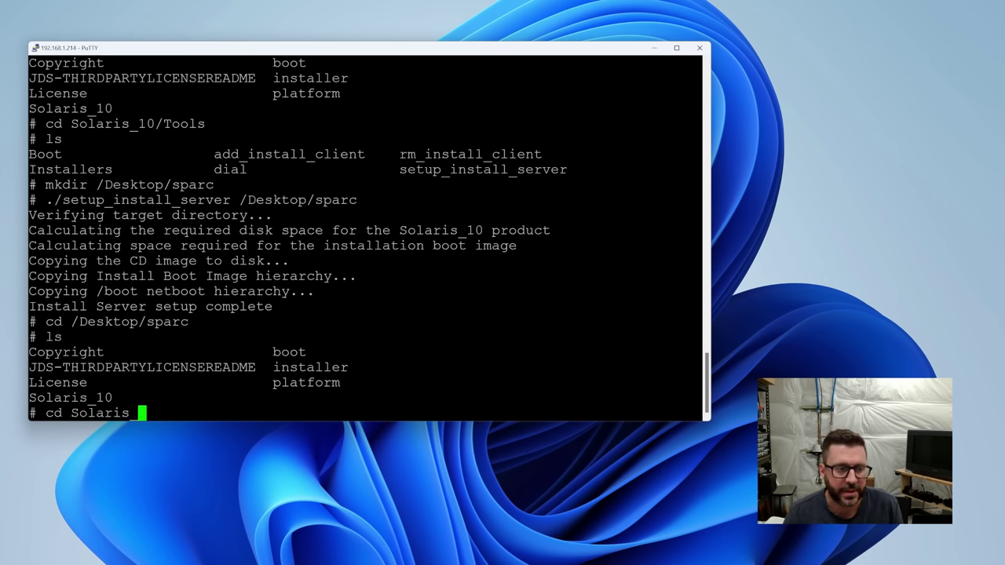
text(10/Tools)
key(Return)
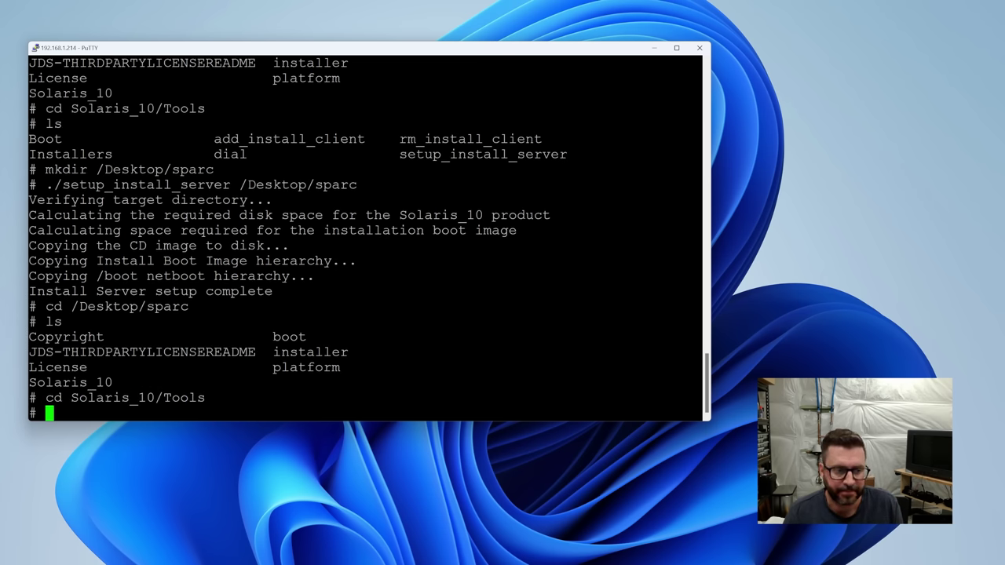
text(ls)
key(Return)
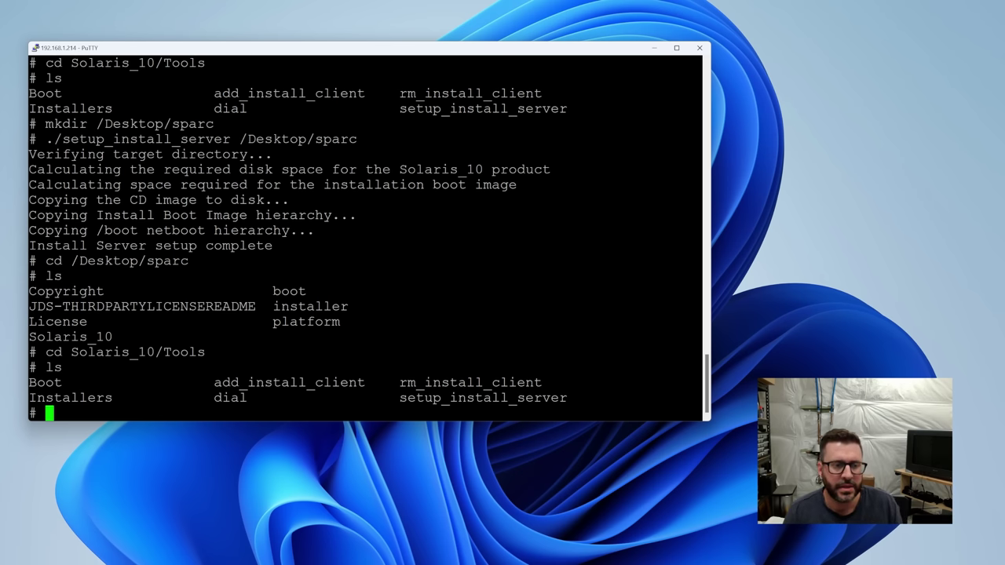
text(./add_install_client)
key(Return)
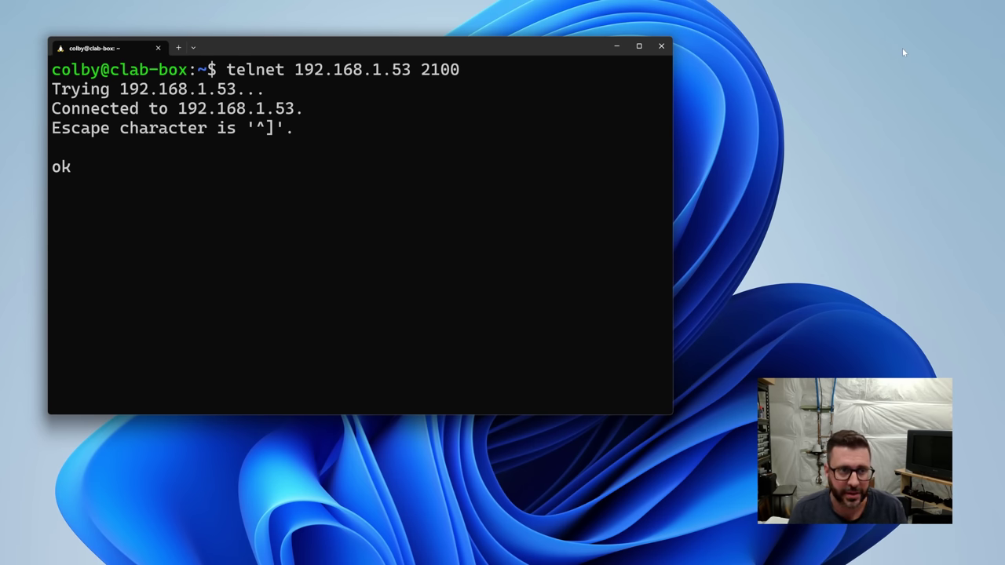
Display the V240's OpenBoot banner and select its Ethernet address.
text(banner)
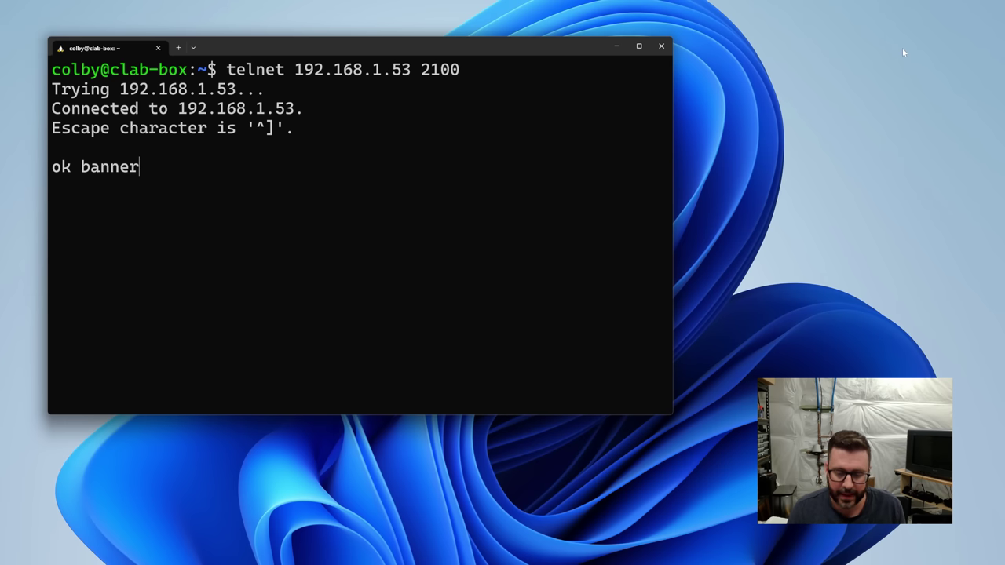
key(Return)
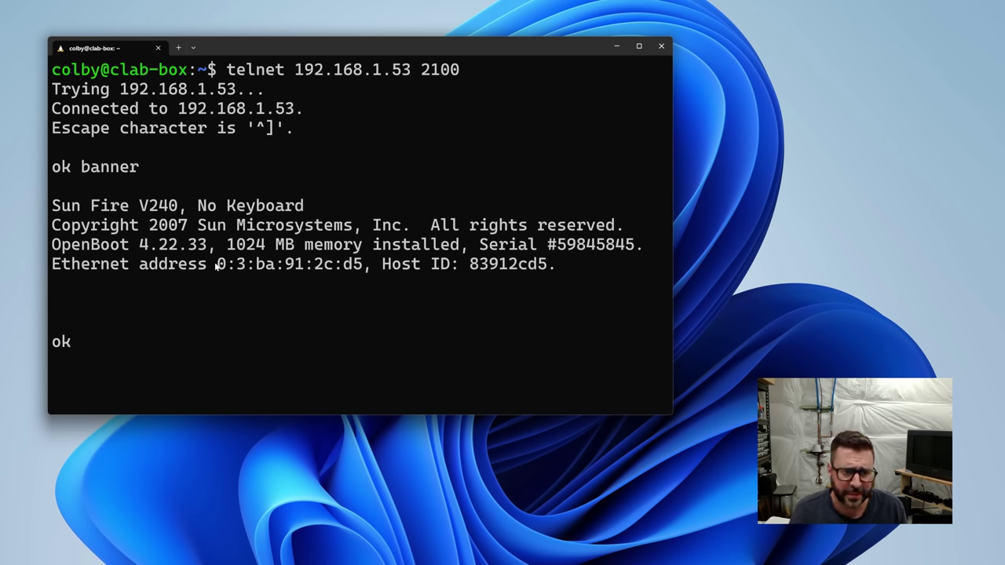
drag(218, 267, 364, 267)
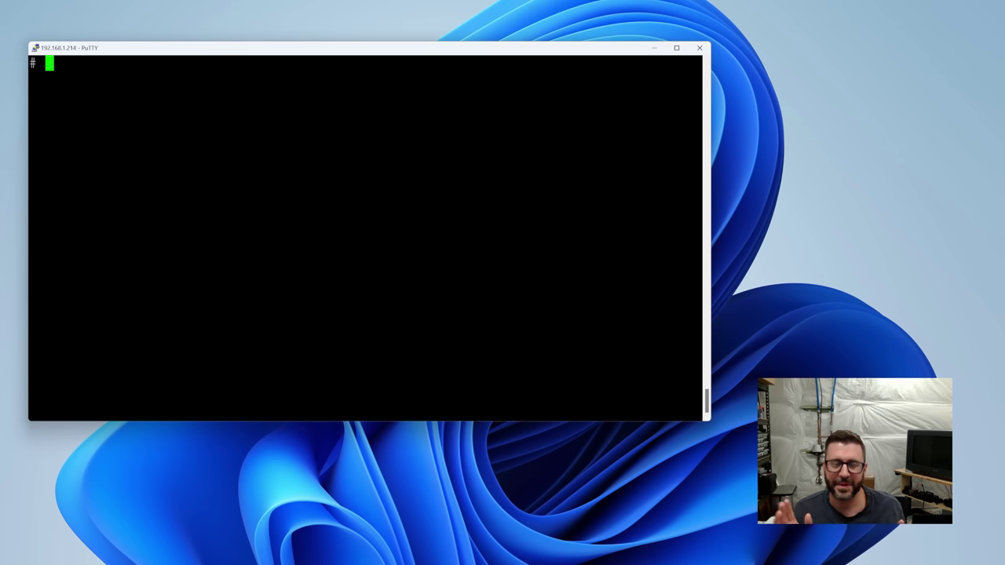
Register v240 as a sun4u install client, then check /etc/hosts and /etc/ethers.
text(./add_install_client v240 sun)
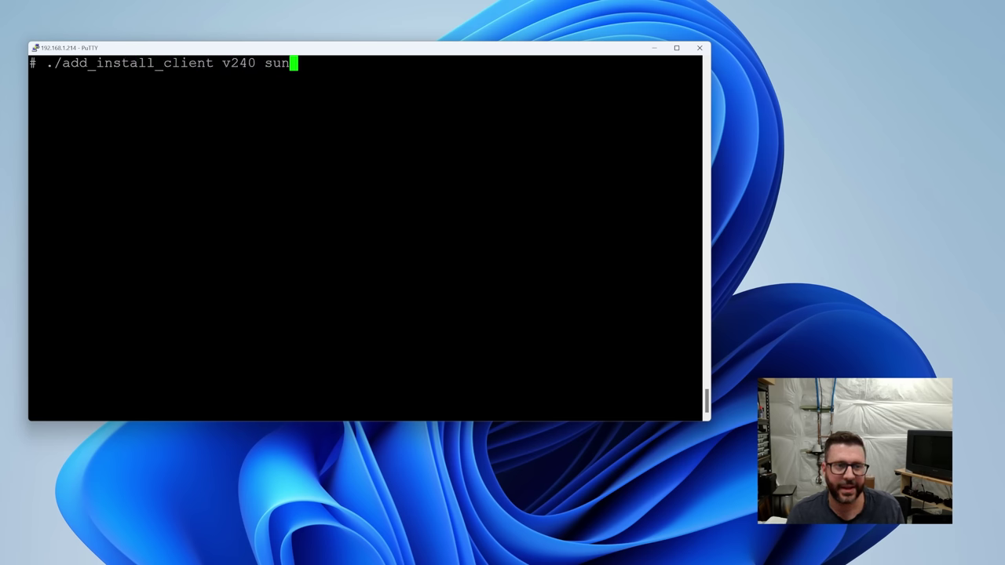
text(u)
key(Return)
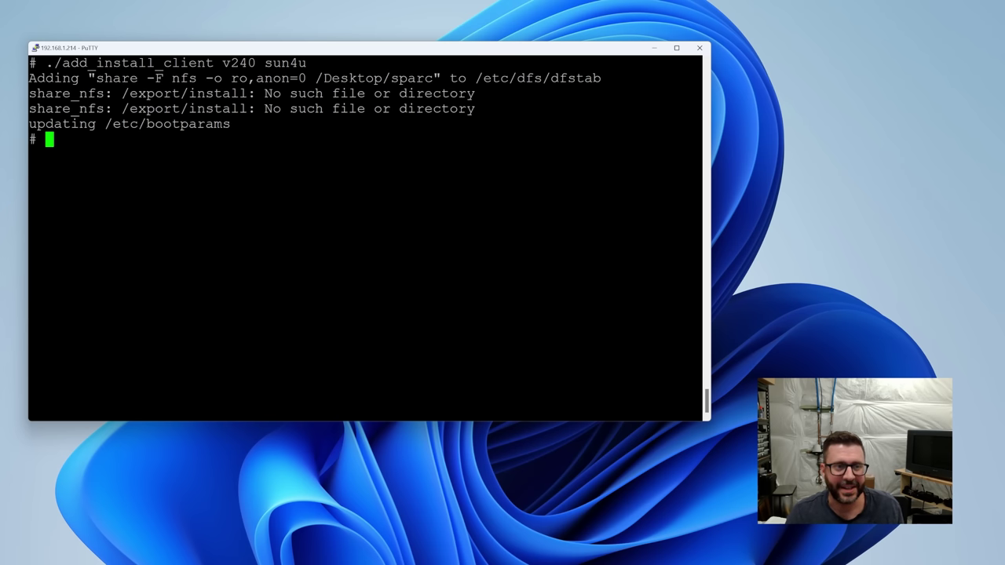
text(cat /etc/hosts)
key(Return)
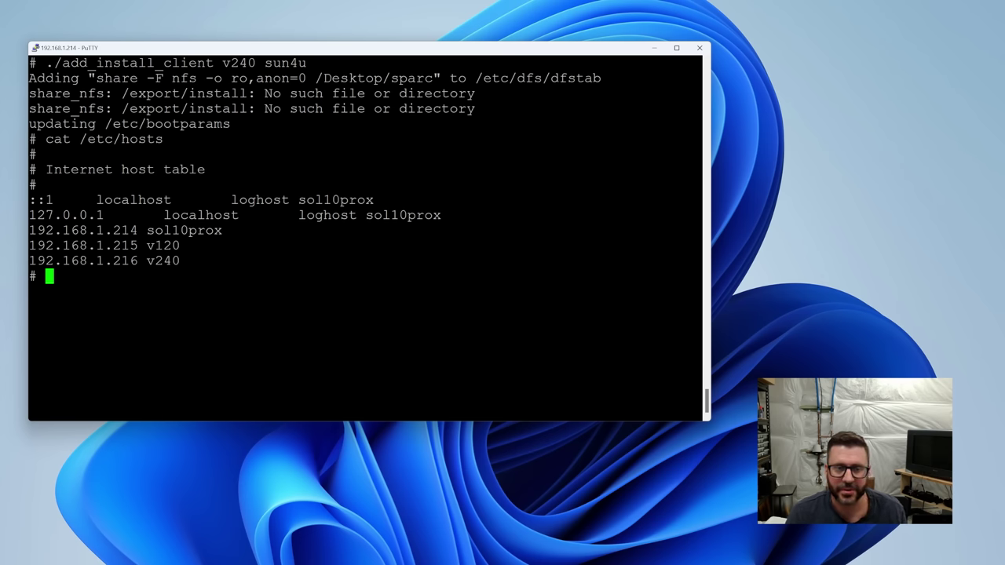
text(cat /etc/e)
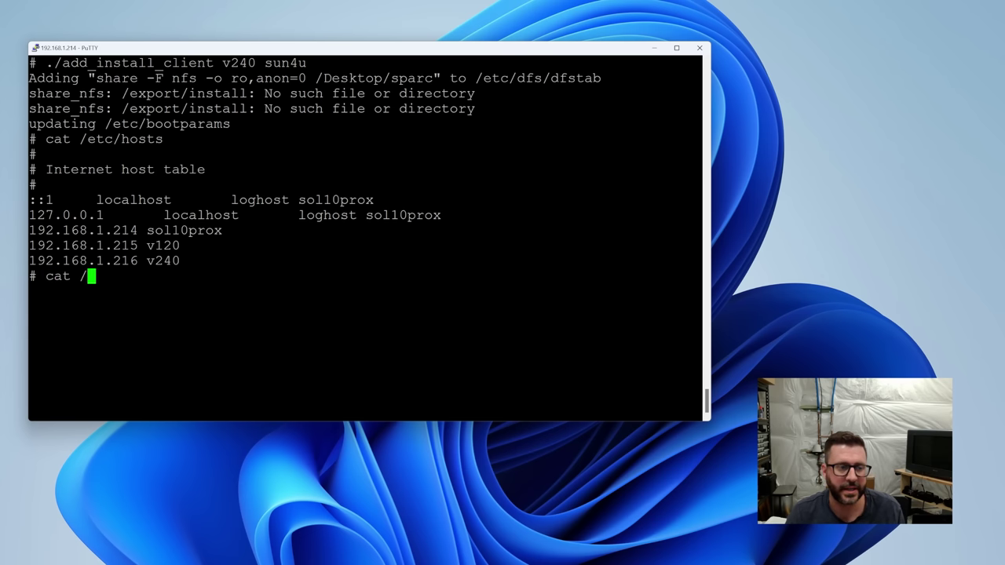
text(thers)
key(Return)
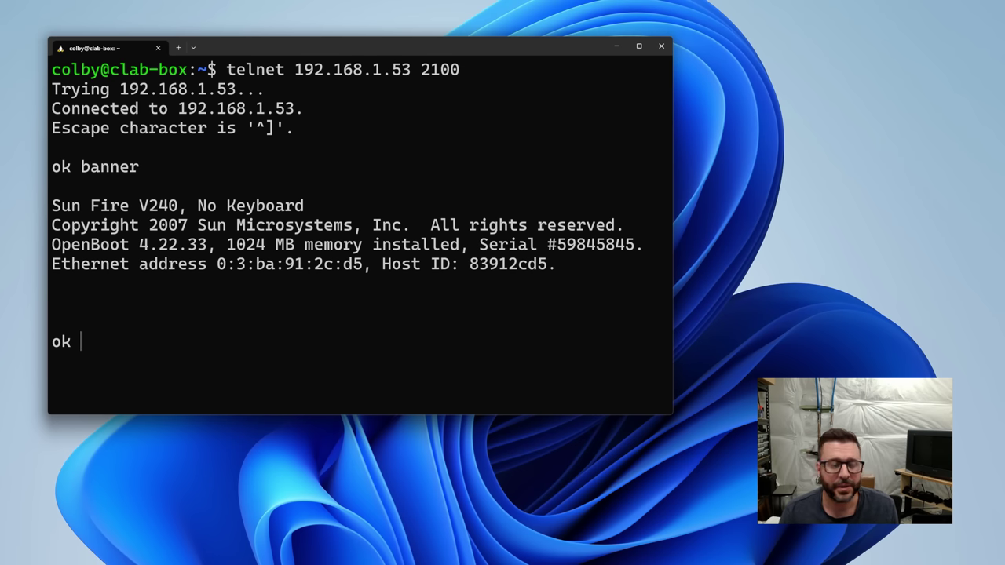
Network-boot the V240 with 'boot net - install' at the ok prompt.
text(boot net)
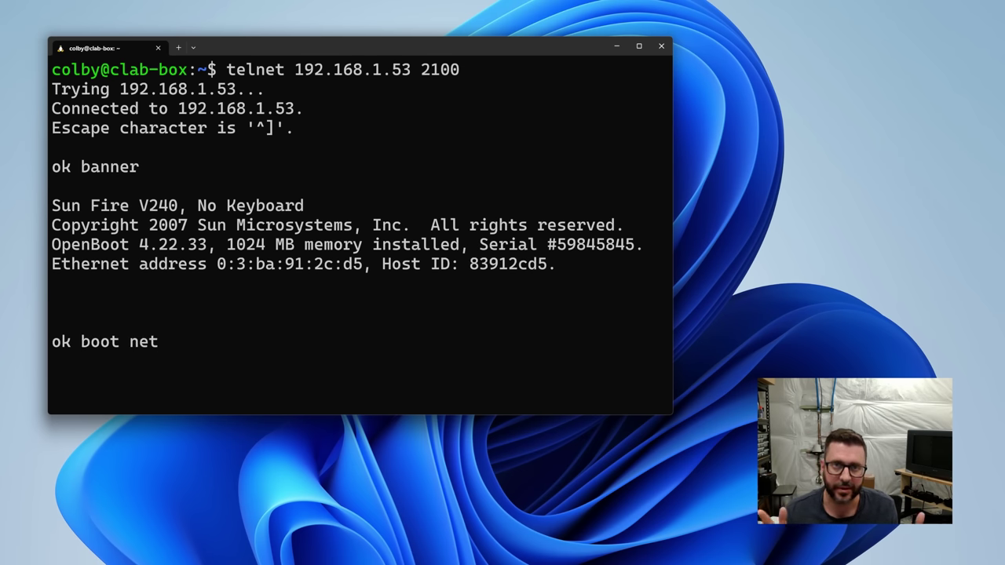
text( - )
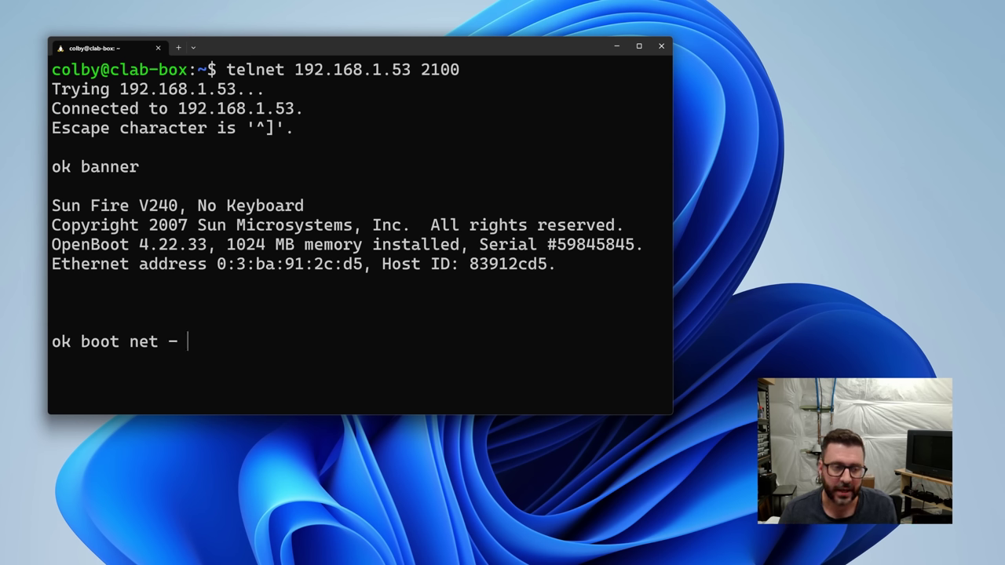
text(install)
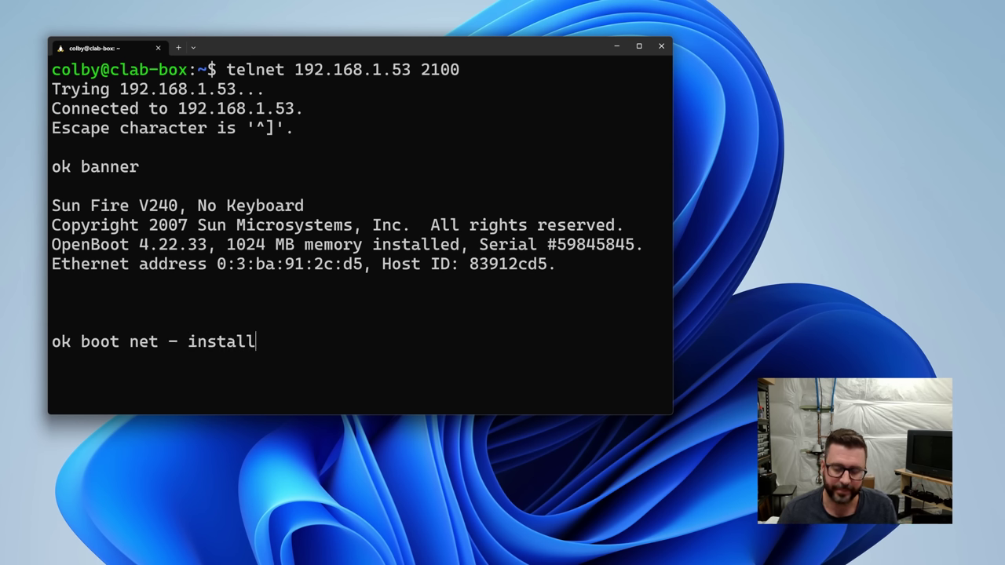
key(Return)
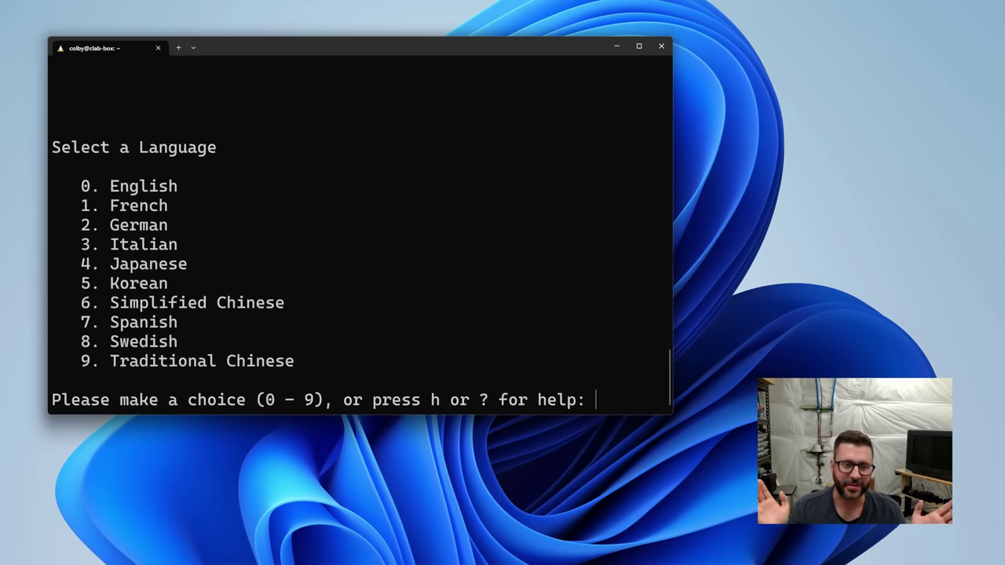
Choose language 0 and DEC VT100 terminal, then confirm the network identification screens.
text(0)
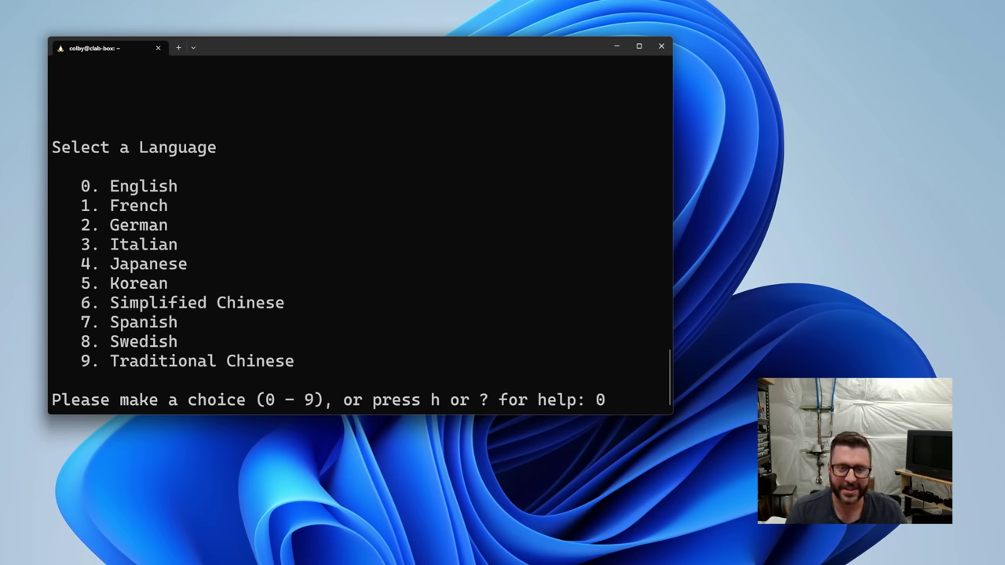
key(Return)
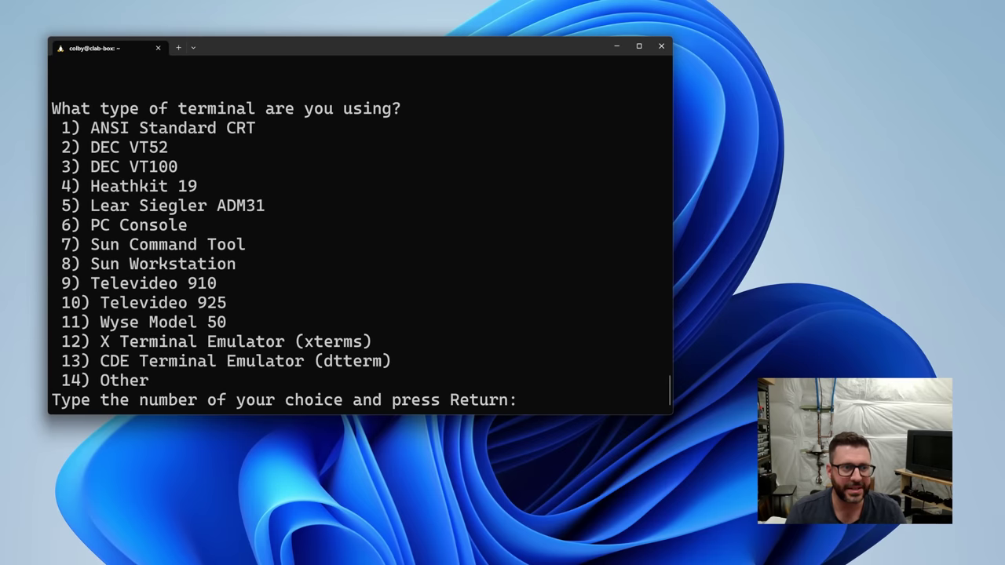
text(3)
key(Return)
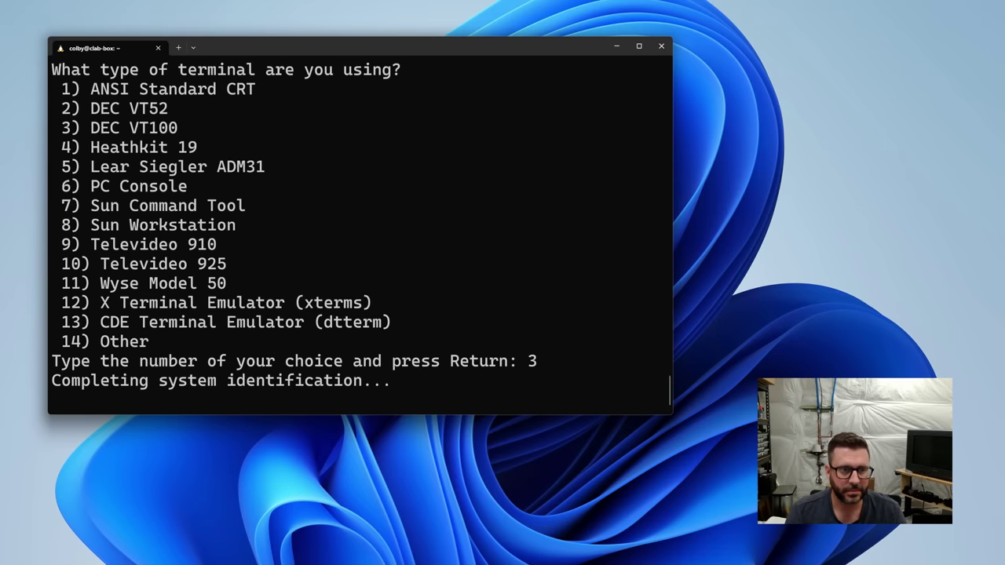
key(F2)
key(F2)
key(F2)
key(F2)
key(F2)
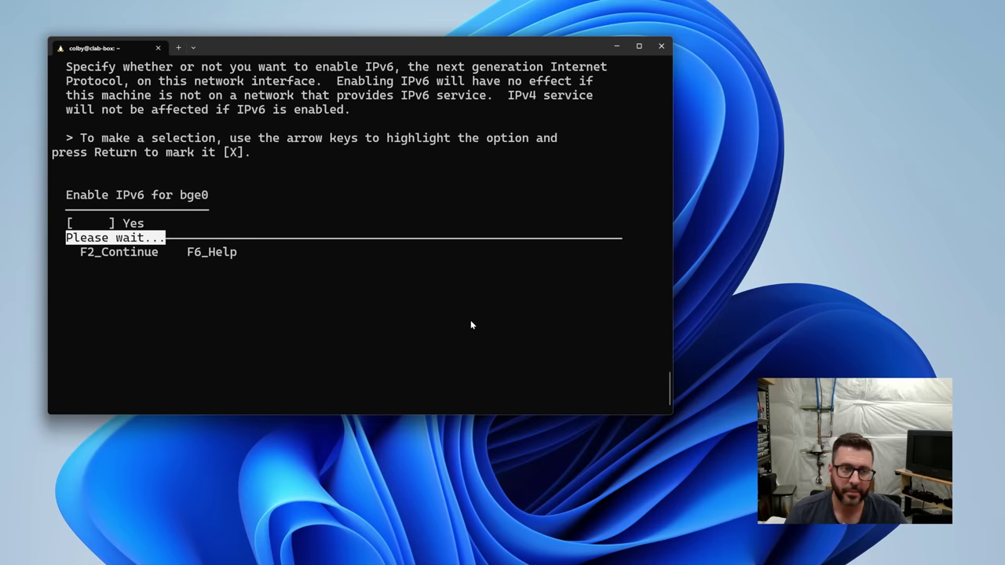
key(F2)
key(F2)
key(F2)
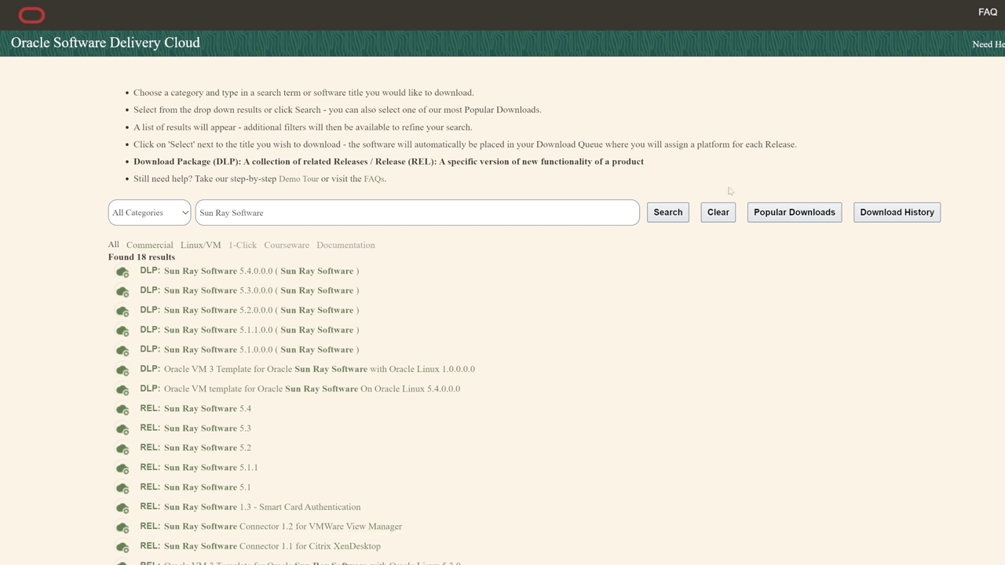
Queue Sun Ray Software 5.4.0.0.0 for download and view the download queue.
click(207, 275)
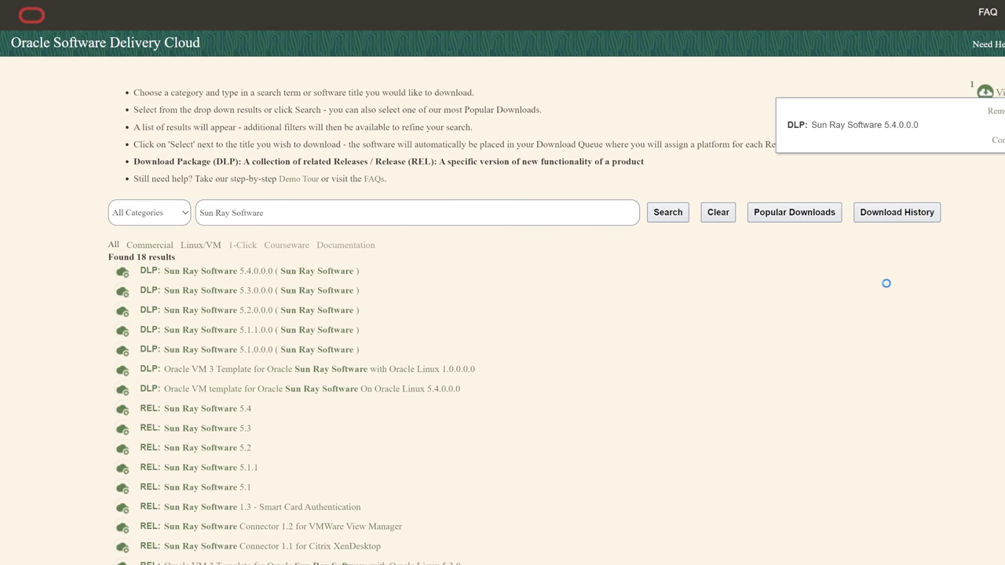
click(995, 143)
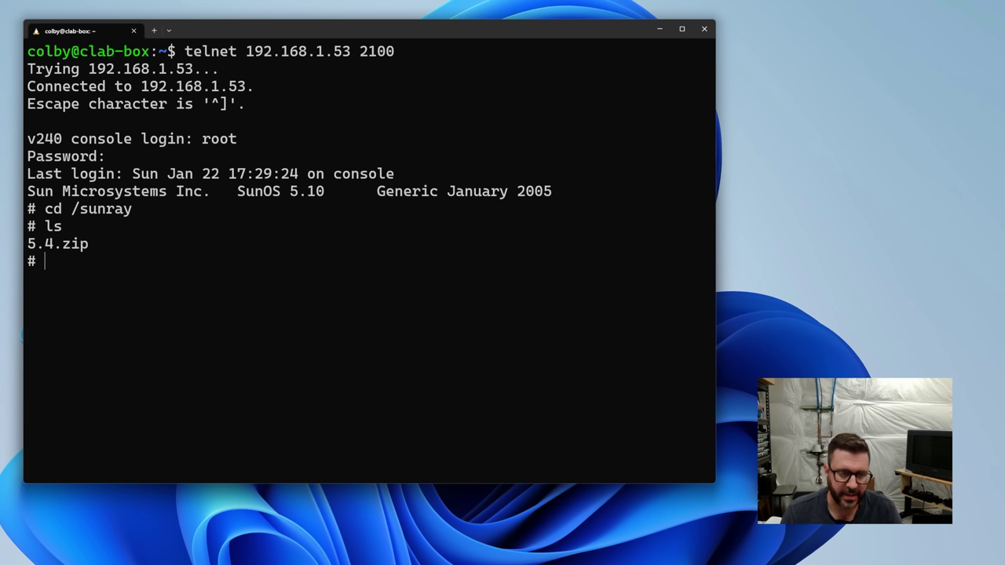
Extract 5.4.zip and list the extracted files.
text(unzip 5.4.zip)
key(Return)
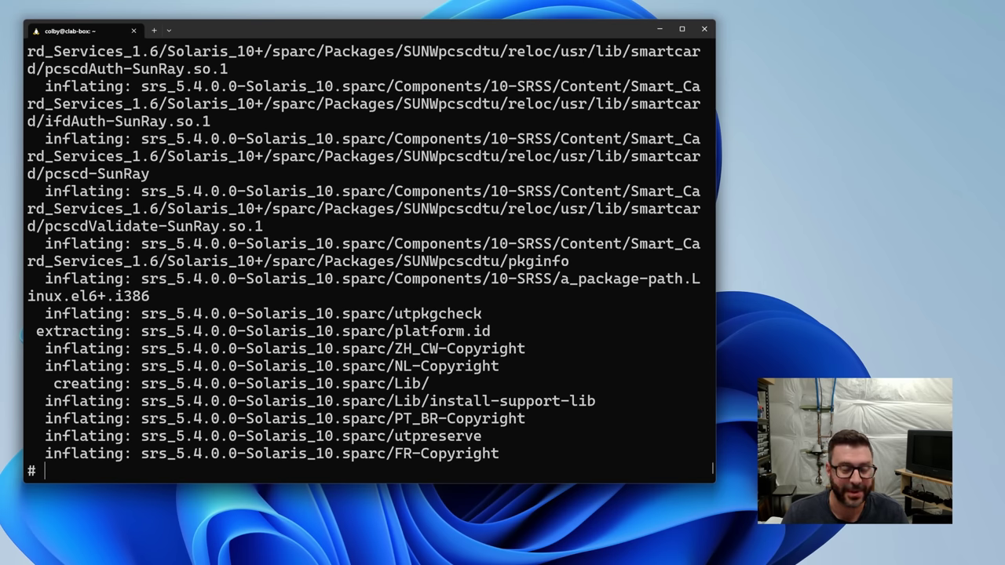
text(ls)
key(Return)
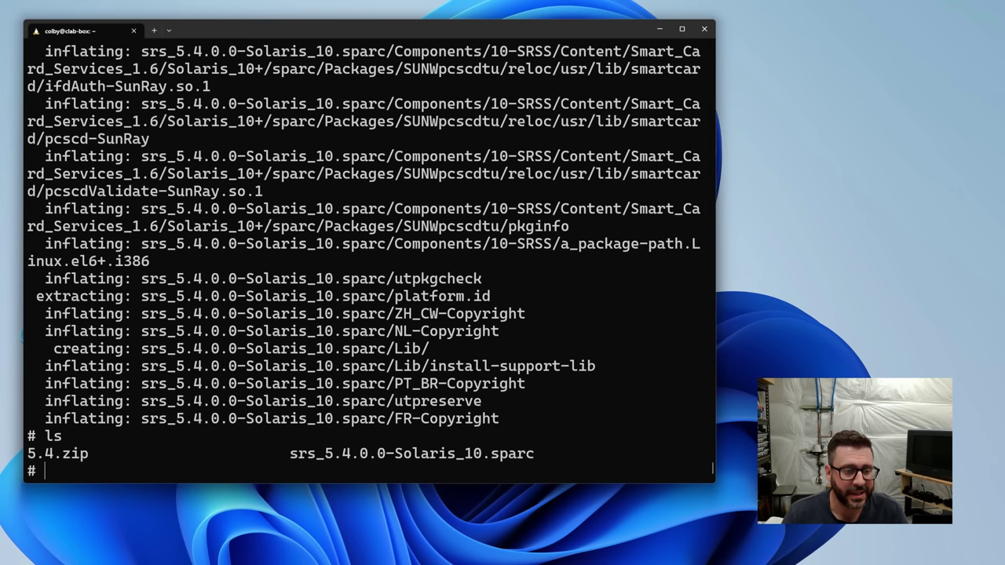
Enter srs_5.4.0.0-Solaris_10.sparc, list its contents and launch ./utsetup.
text(cd src)
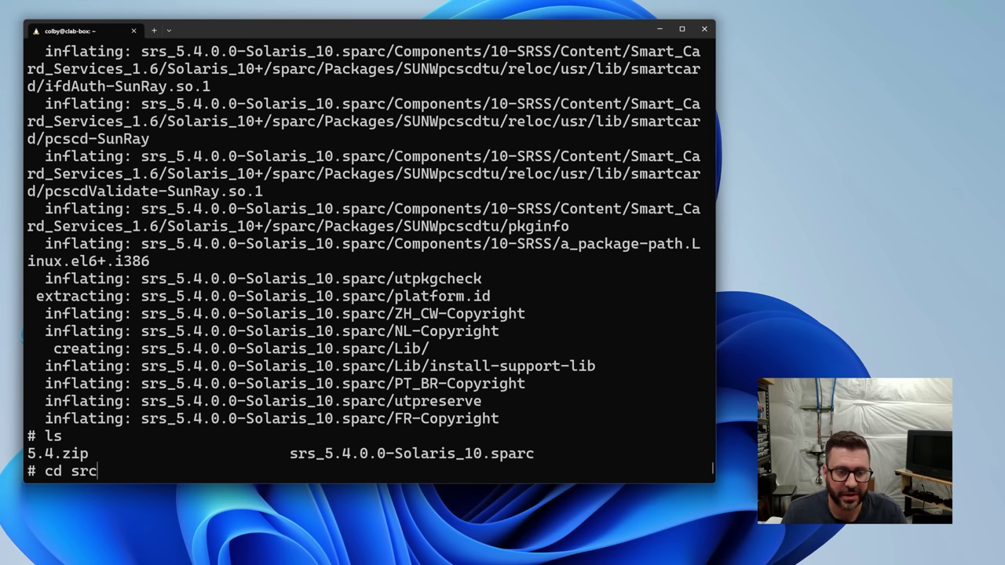
key(Tab)
key(Return)
text(ls)
key(Return)
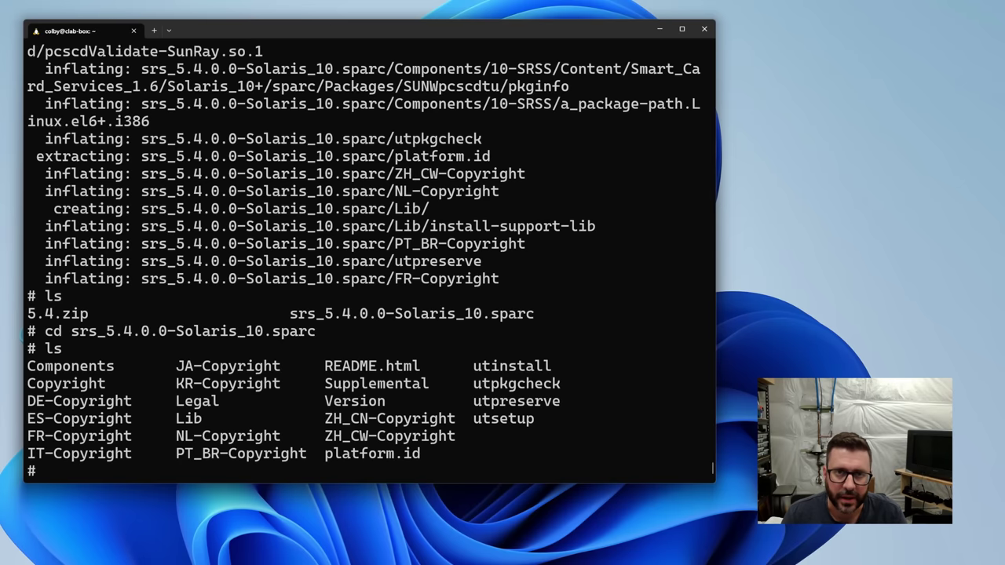
text(./utsetup)
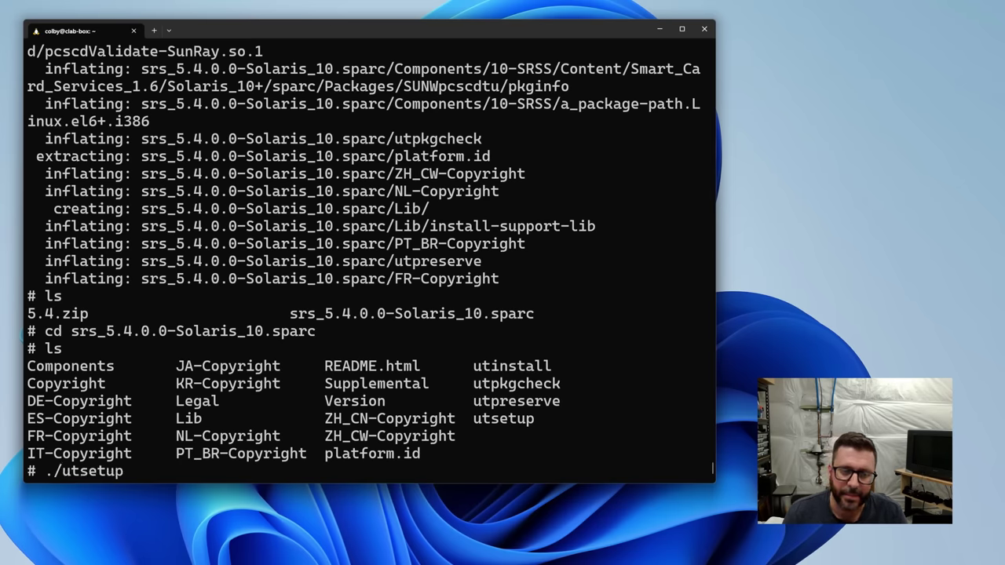
key(Return)
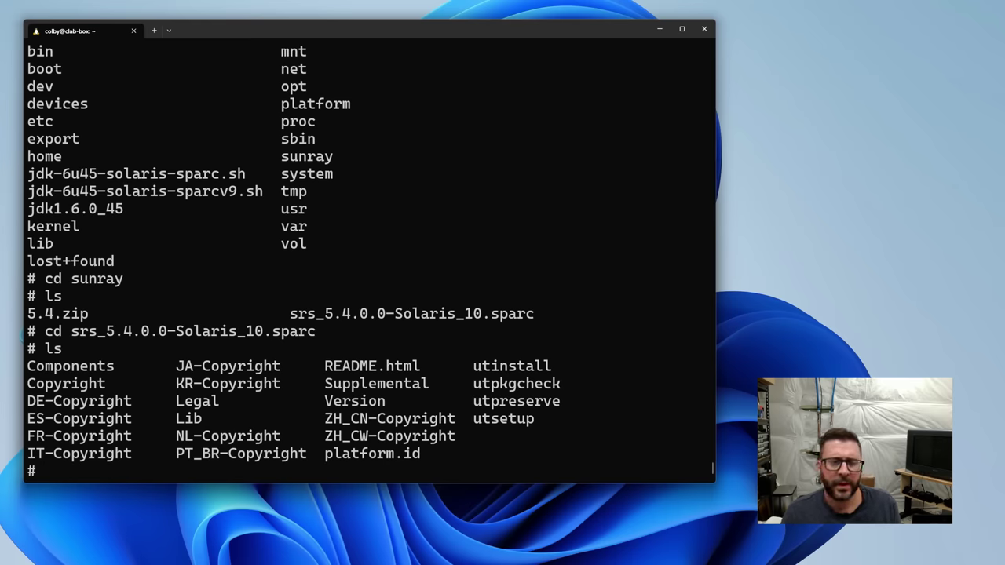
Install Sun Ray Server Software 4.5 via utsetup, accepting the license and using Java /jdk1.6.0_45.
text(./)
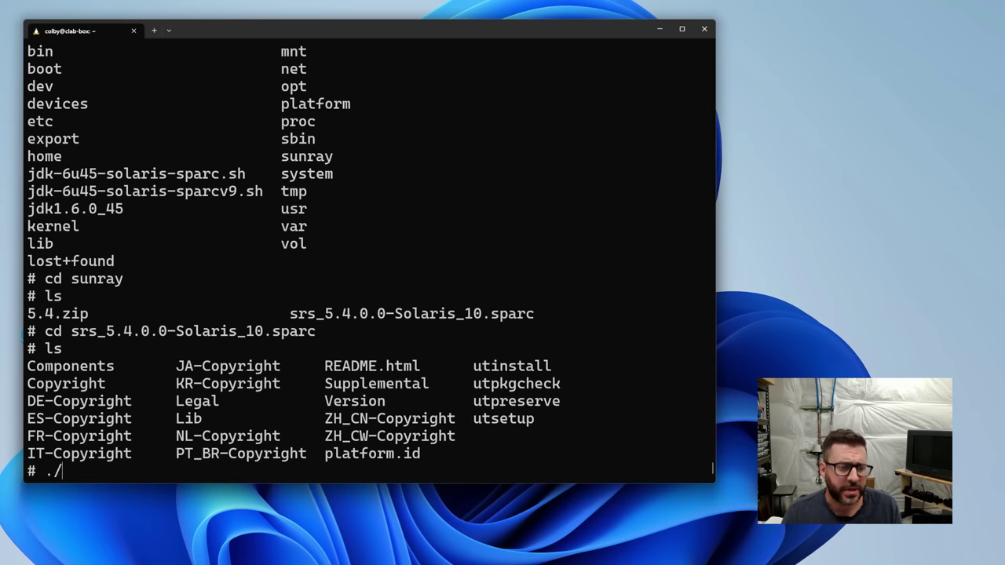
text(utsetup)
key(Return)
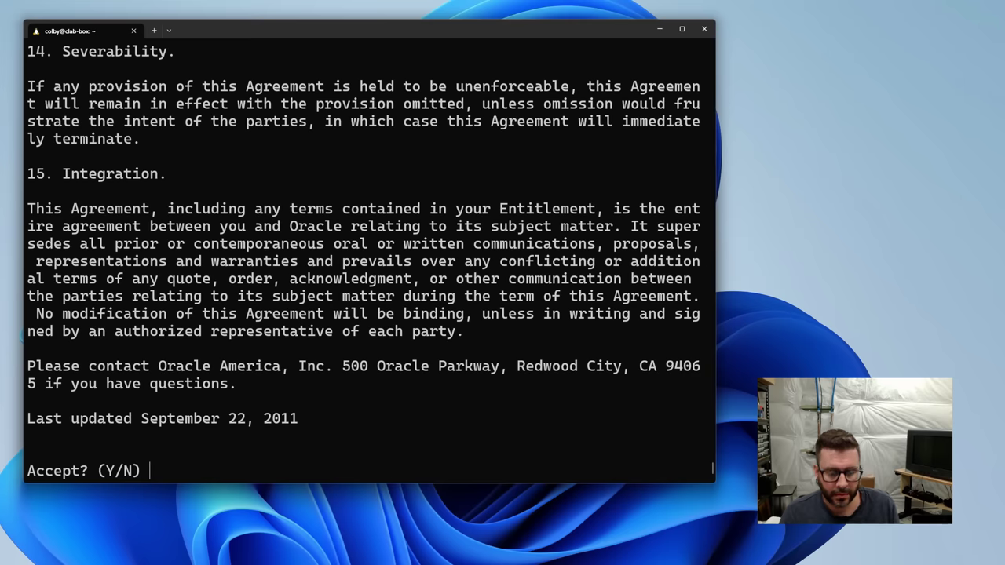
text(y)
key(Return)
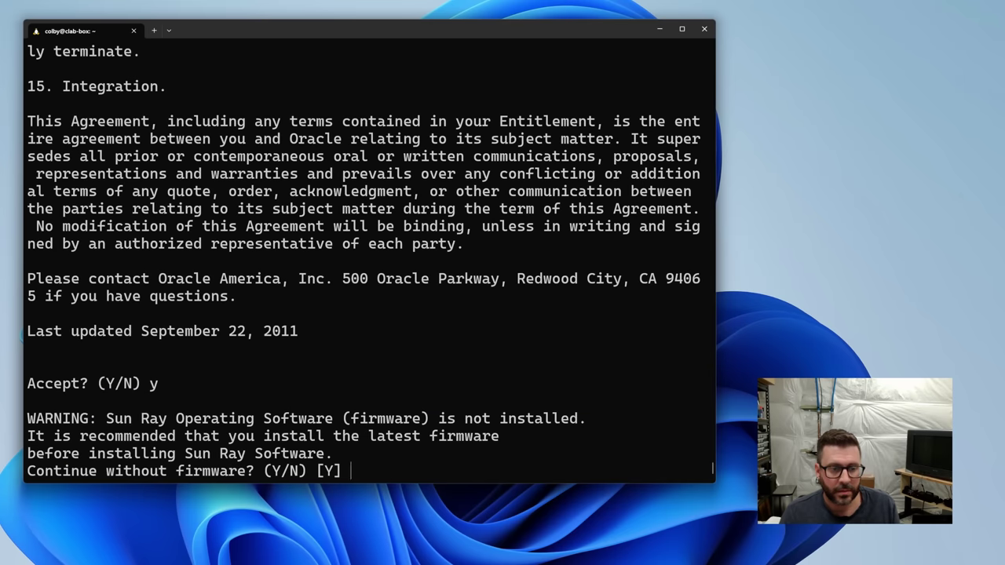
text(y)
key(Return)
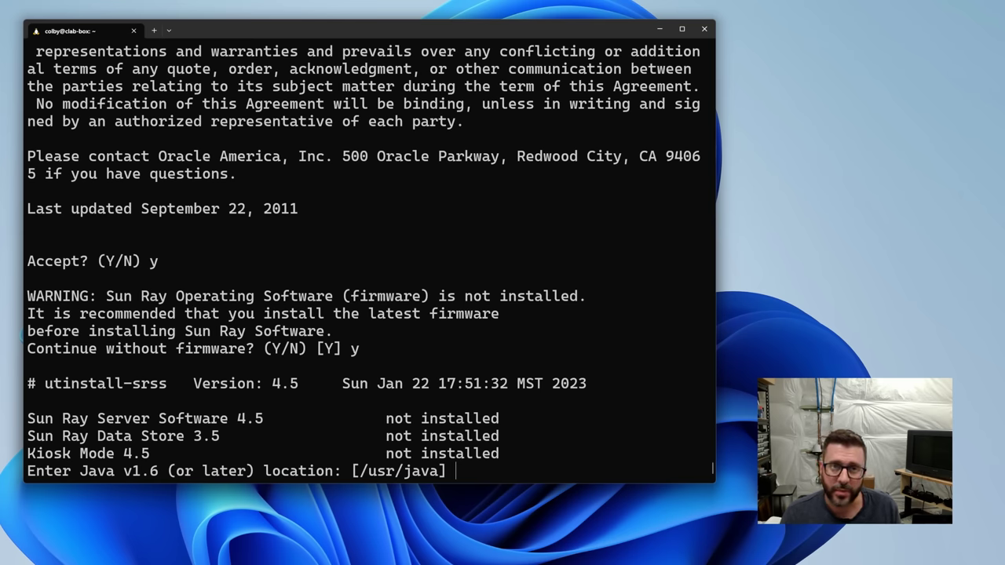
text(/jdk1.6.0_45)
key(Return)
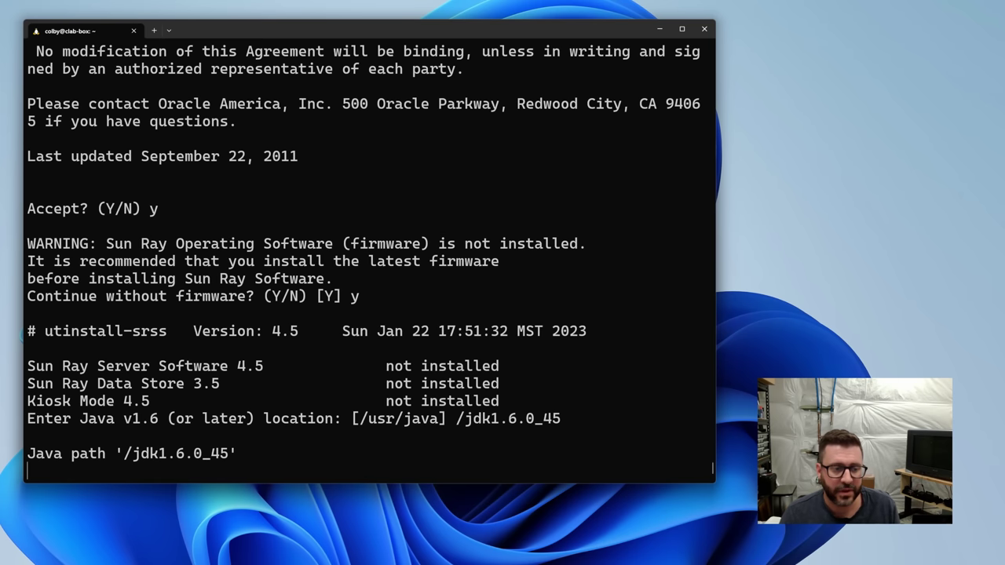
text(y)
key(Return)
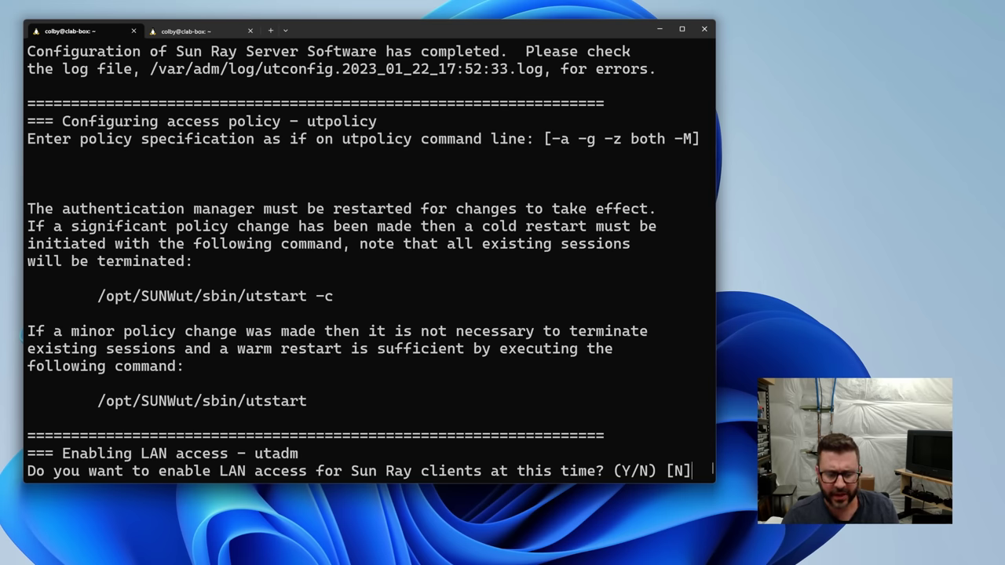
Answer y to enable LAN access for Sun Ray clients so utsetup cold-restarts Sun Ray Software.
text(y)
key(Return)
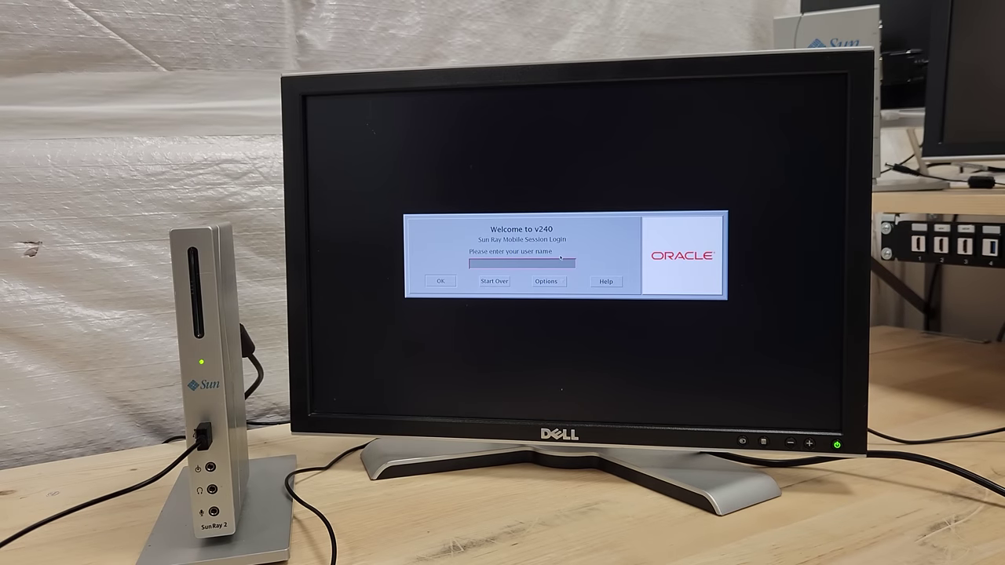
Log in as root with the root password at the Sun Ray session login.
key(Return)
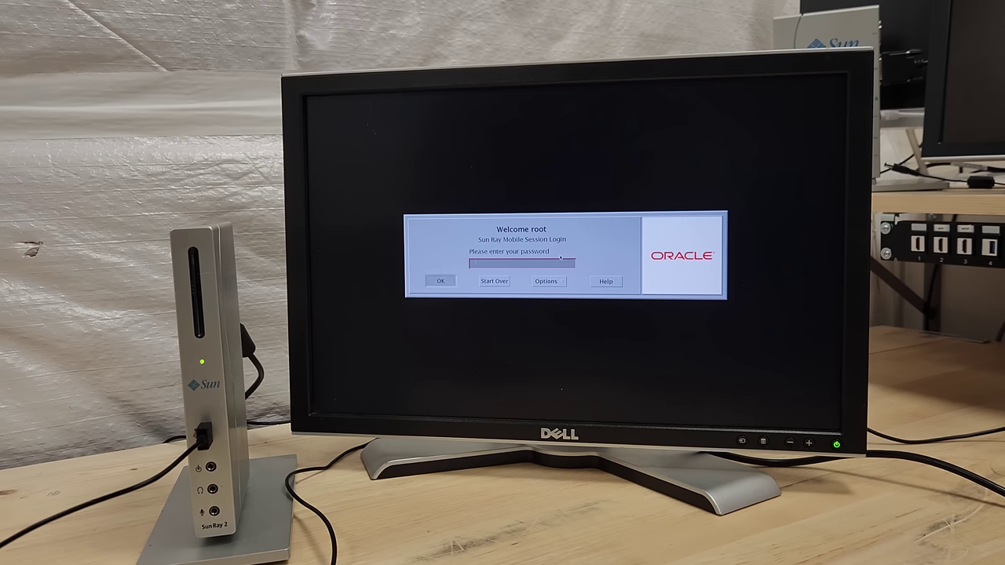
key(Return)
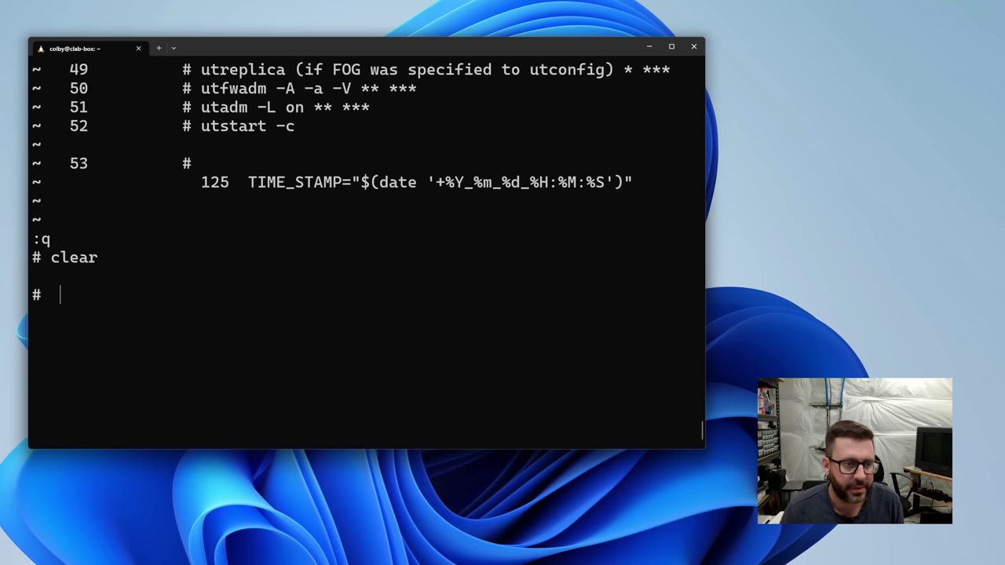
Create user clab with home directory /export/home/clab via useradd -m.
text(useradd -d /export/home/clab -m clab)
key(Return)
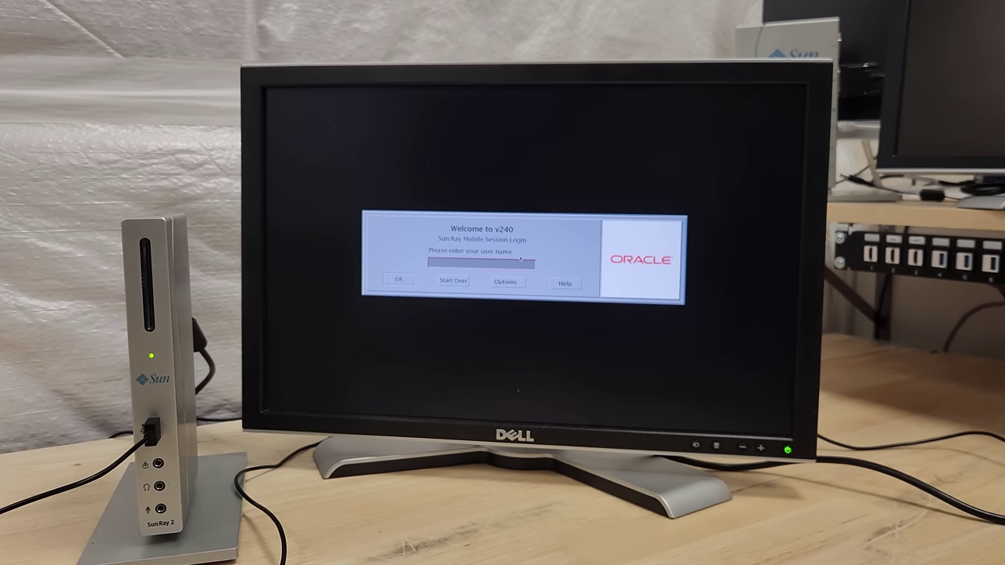
Log in as clab, accept the default desktop, and close the About GNOME and Documents windows.
key(Return)
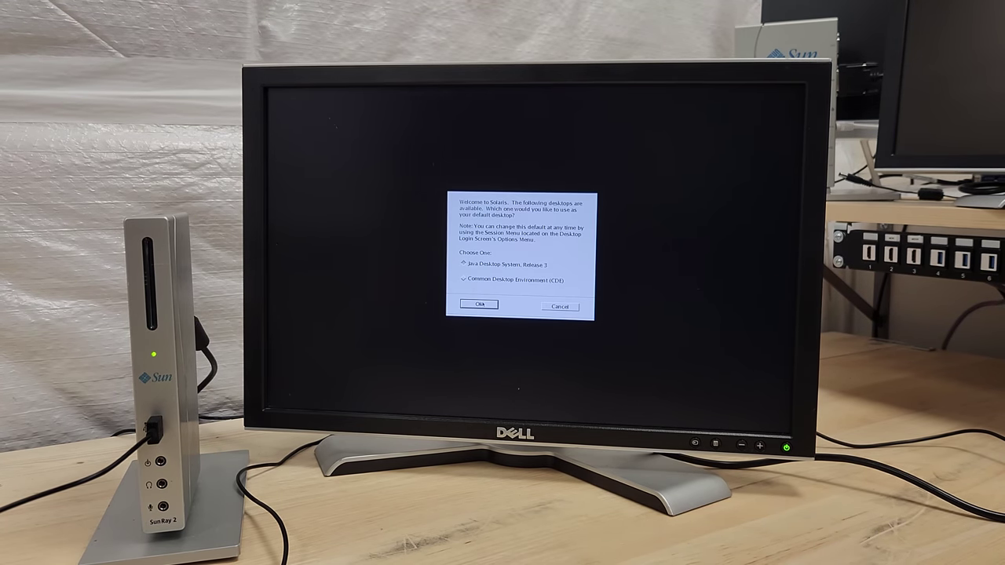
click(481, 304)
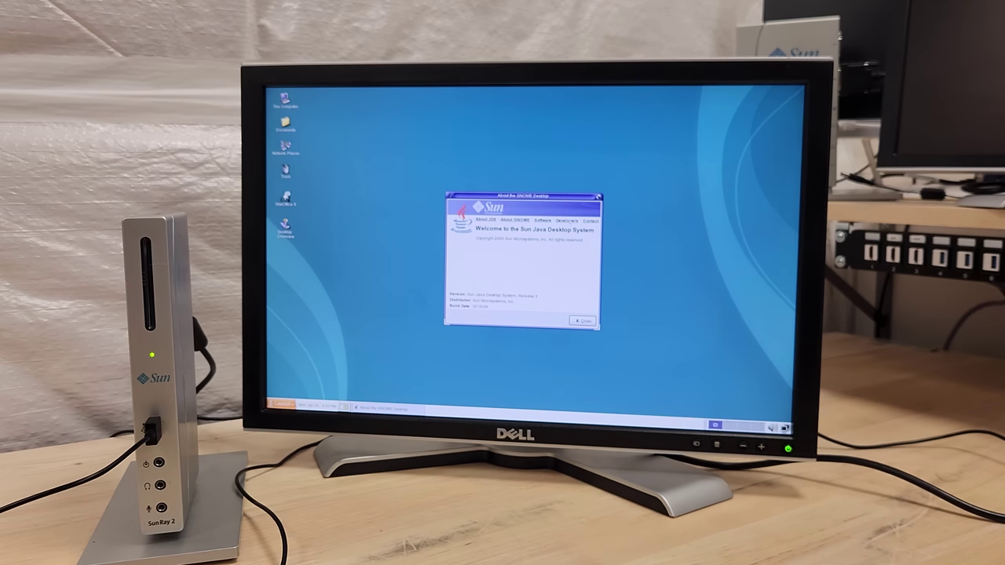
drag(582, 198, 582, 197)
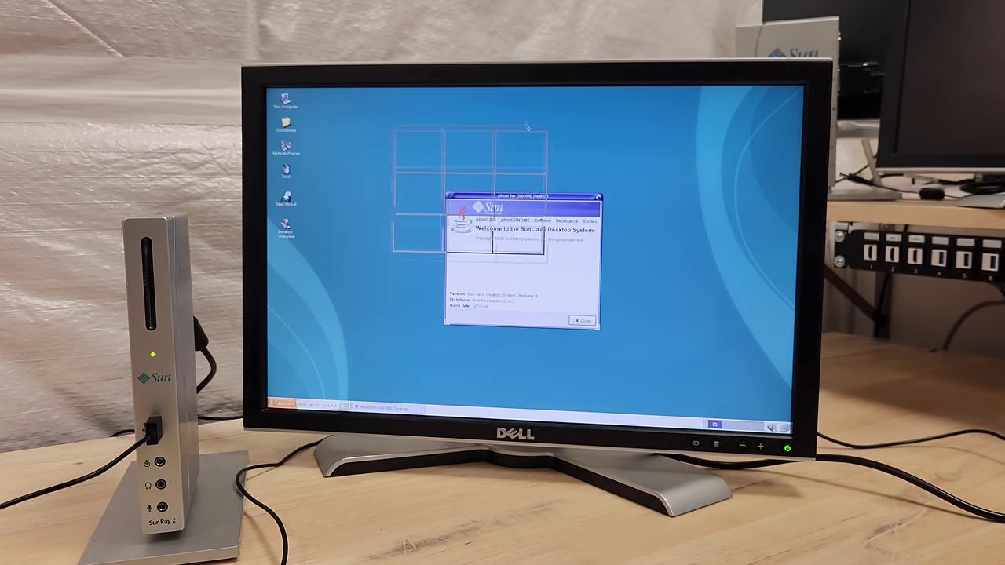
click(569, 274)
click(286, 124)
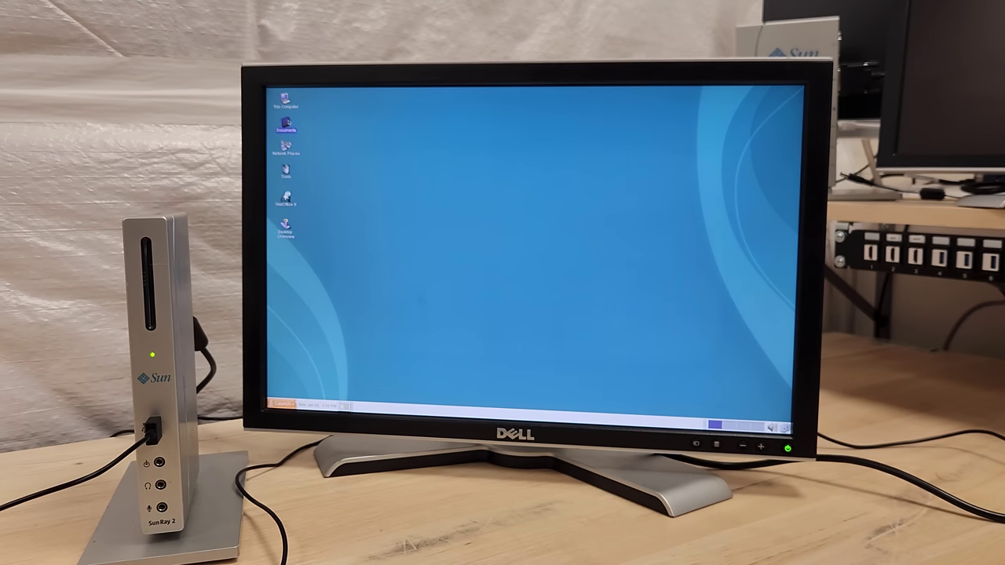
double_click(285, 124)
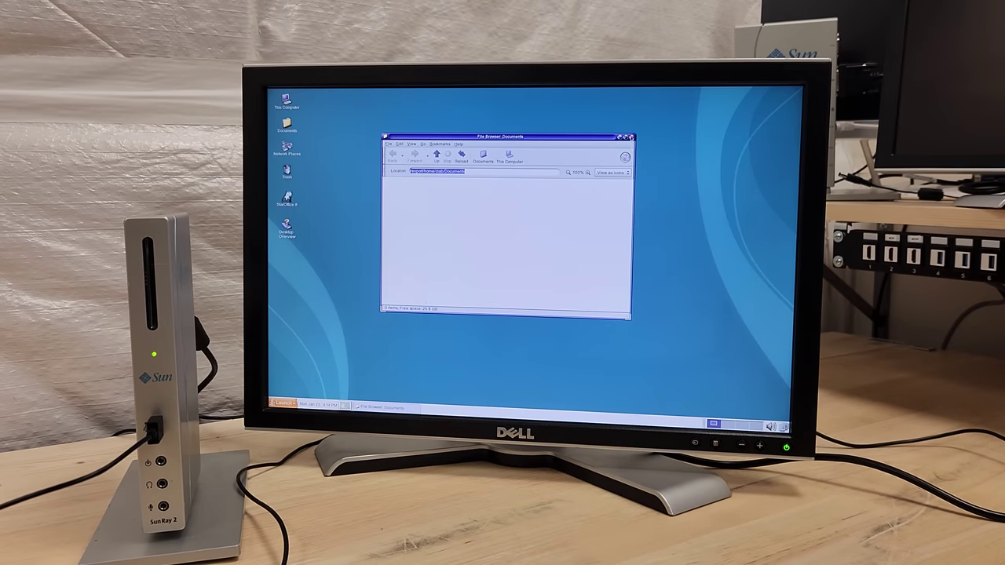
click(629, 137)
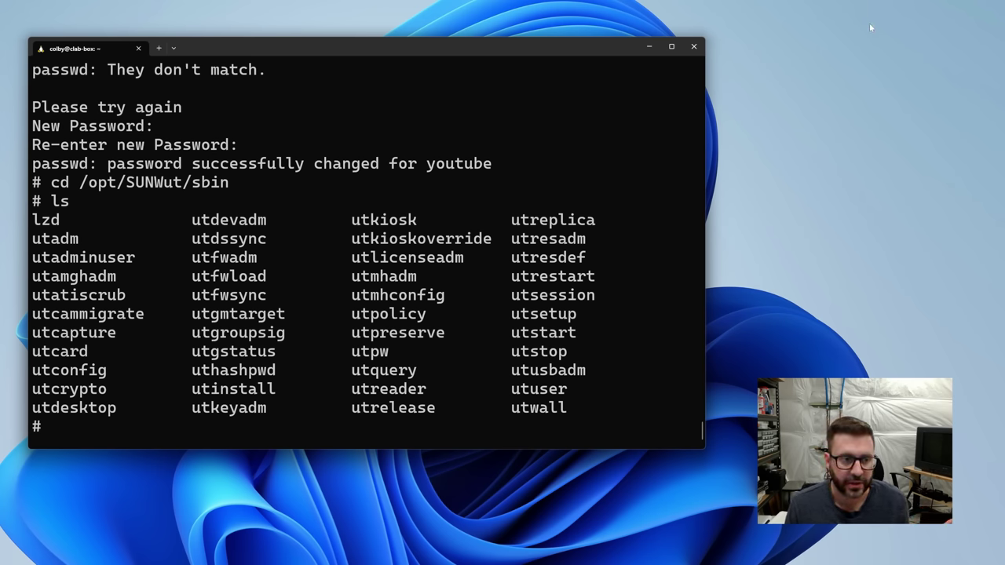
List Sun Ray desktops with utdesktop -l and copy the desktop ID 002128831c66.
text(/utdesktop -l)
key(Return)
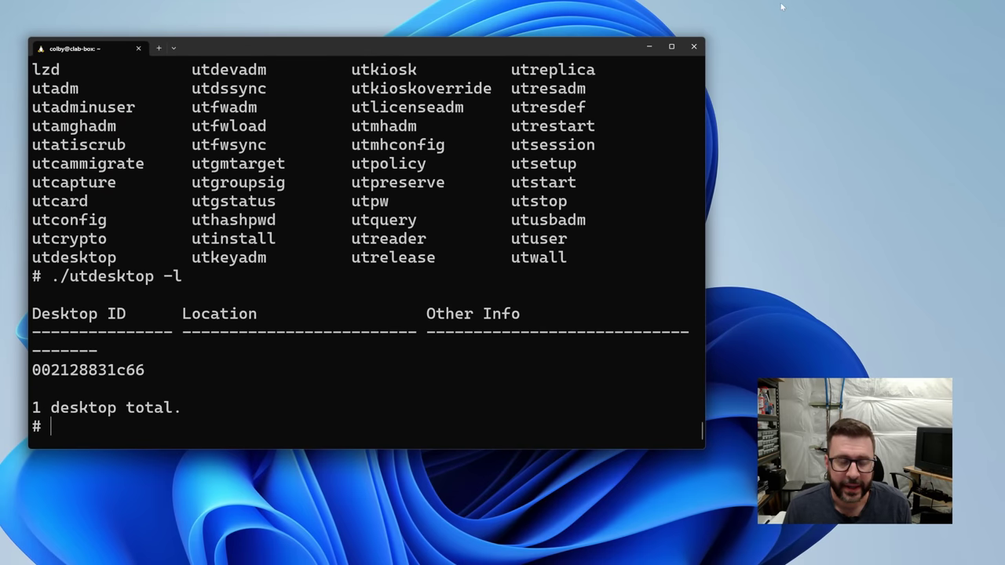
double_click(105, 370)
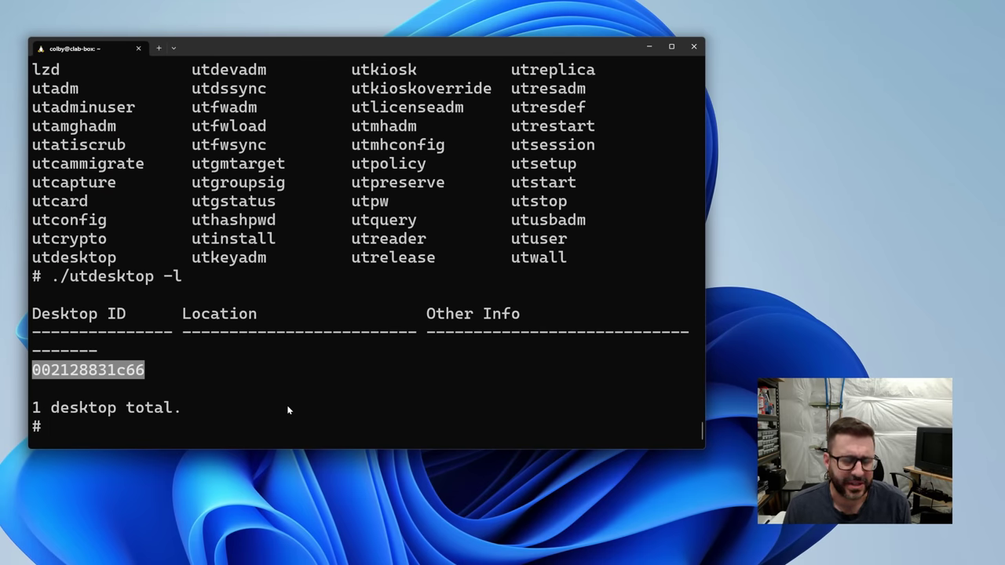
right_click(96, 372)
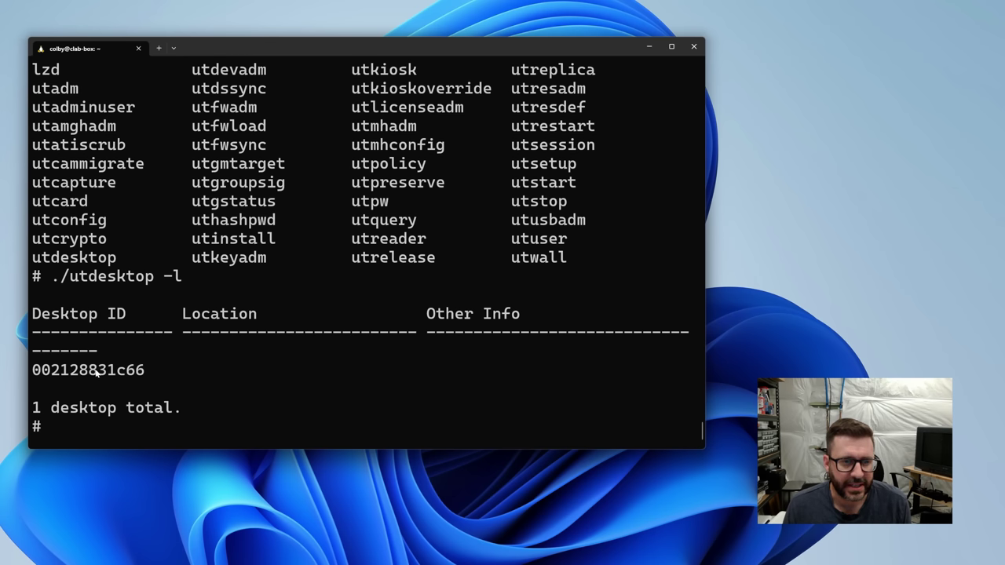
double_click(96, 373)
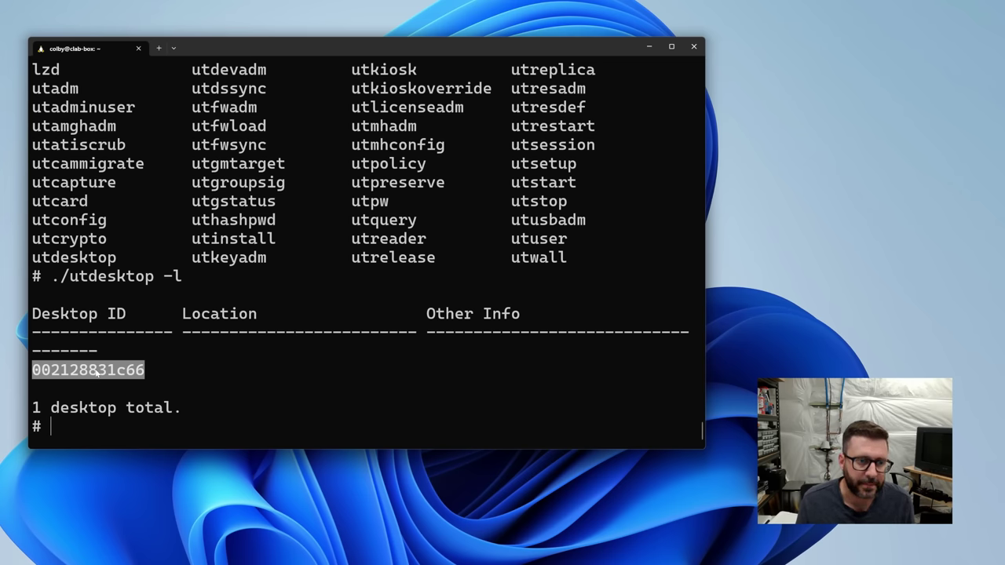
Check the configured token readers and the utreader usage help.
key(ctrl+c)
text(./utreader)
key(Return)
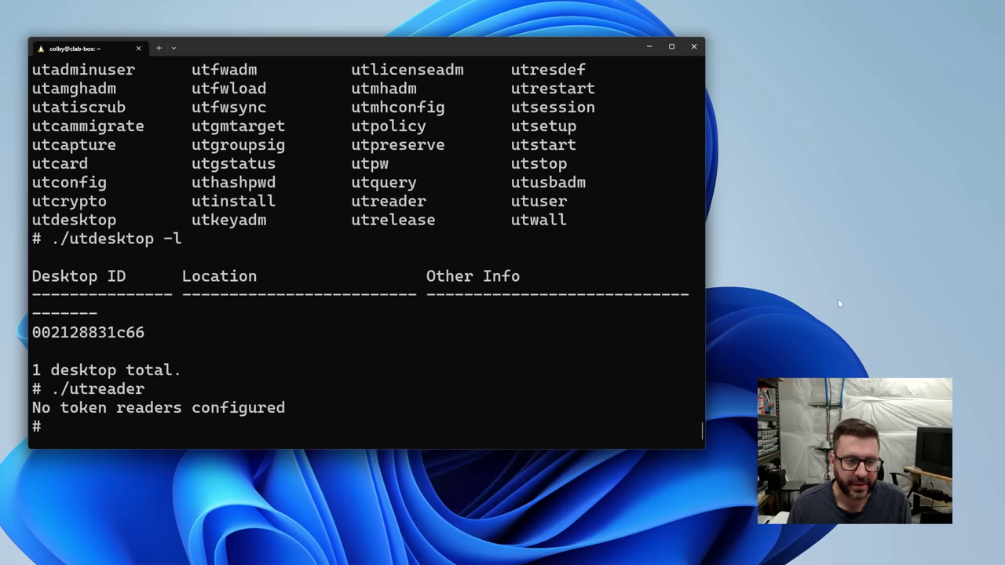
text(./utreader h)
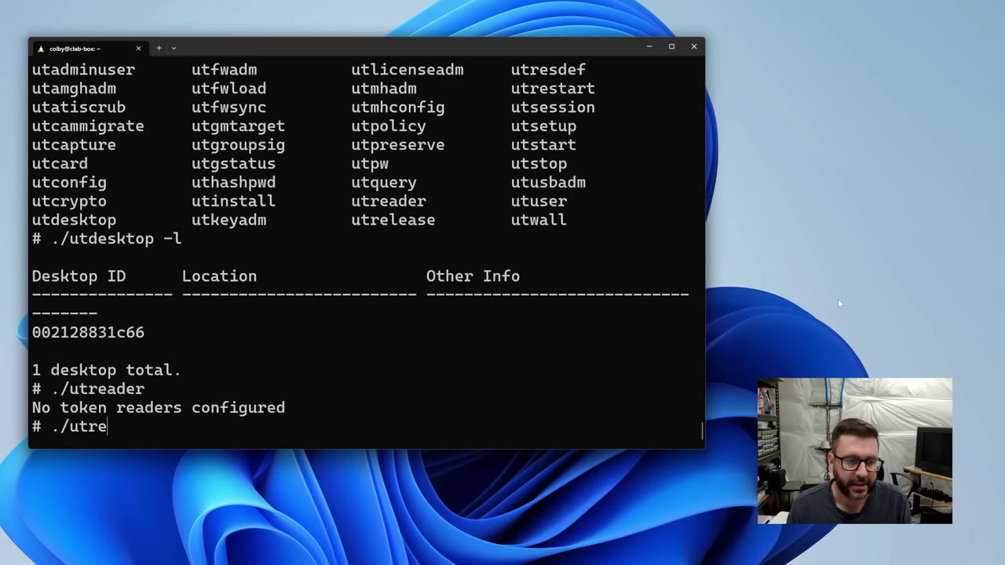
key(Return)
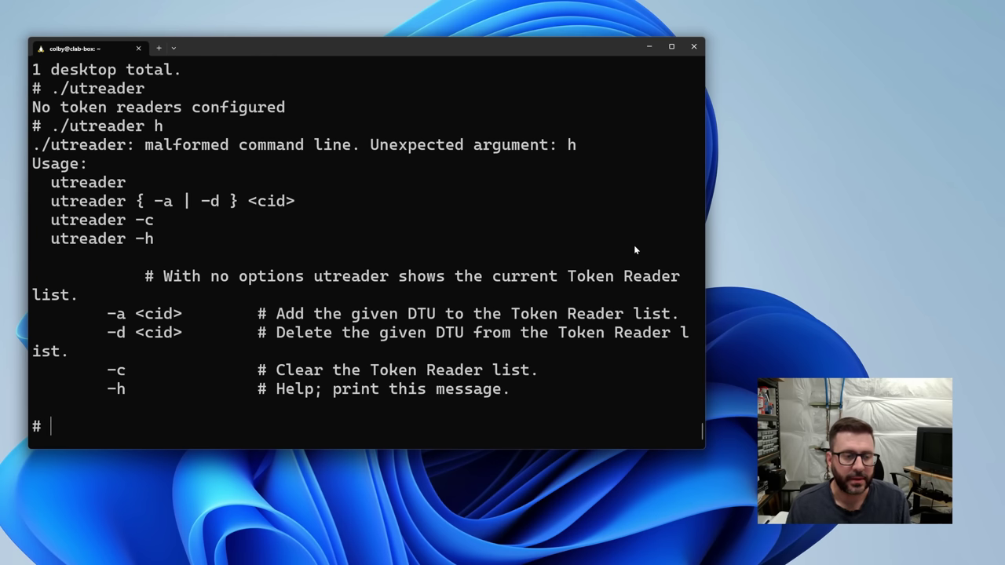
Add desktop 002128831c66 to the Token Reader list with utreader -a, then cold-restart with utstart -c.
text(./utdeskt)
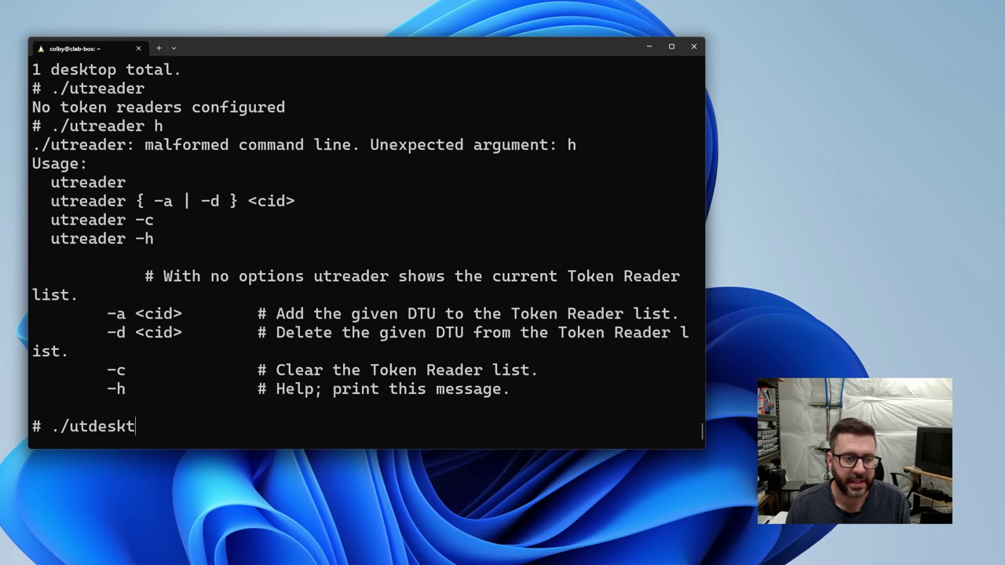
text(op -l)
key(Return)
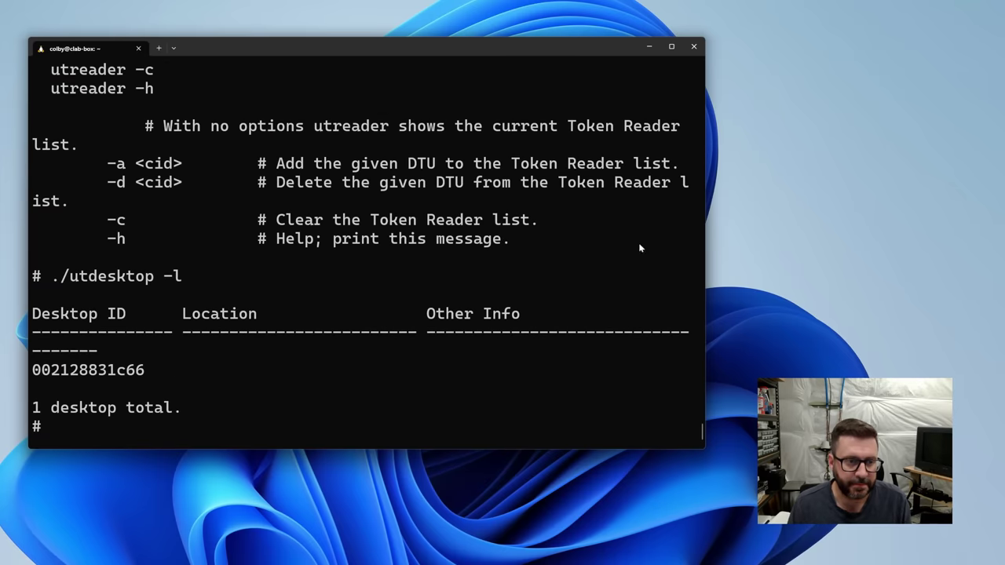
double_click(88, 373)
key(ctrl+c)
text(./utr)
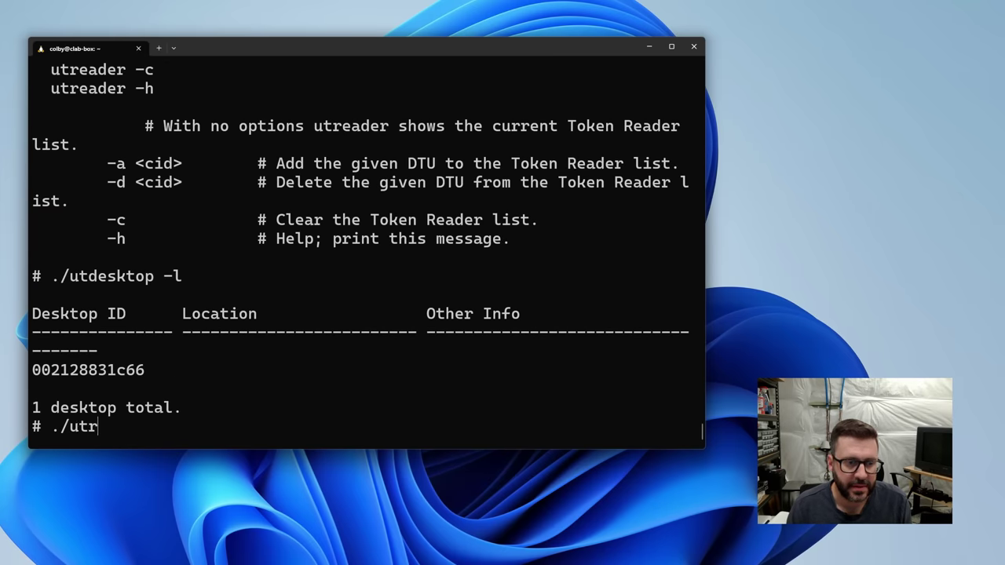
text(eader -a)
key(ctrl+v)
key(Return)
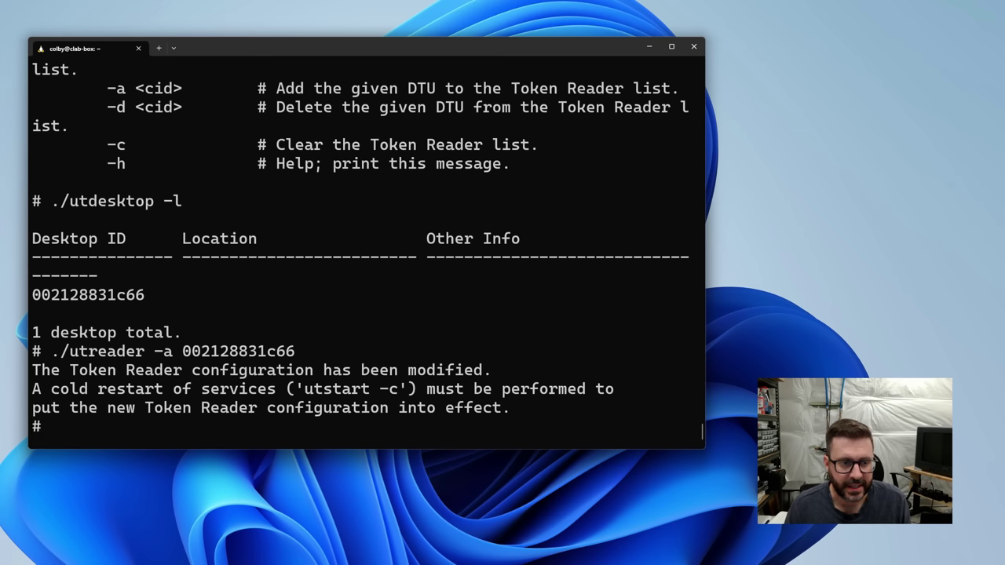
text(./utstart -c)
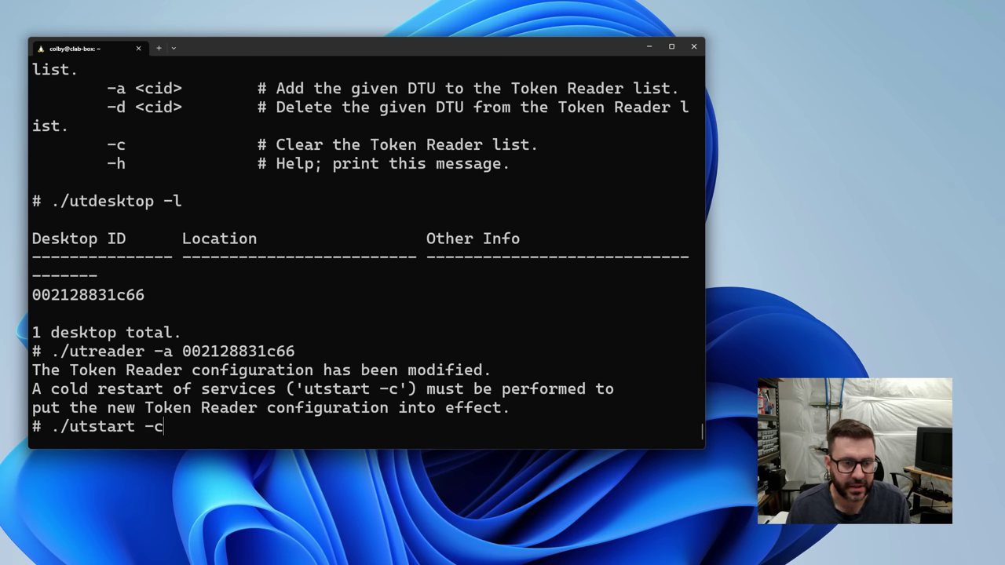
key(Return)
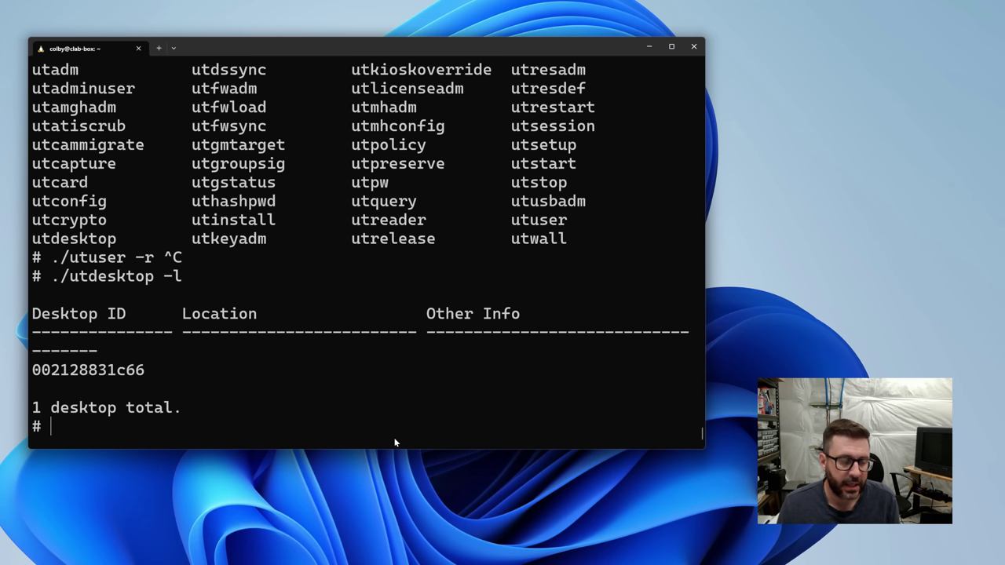
Read the inserted smart card's token ID through reader 002128831c66 with utuser -r and copy it.
double_click(113, 373)
key(ctrl+c)
text(./utus)
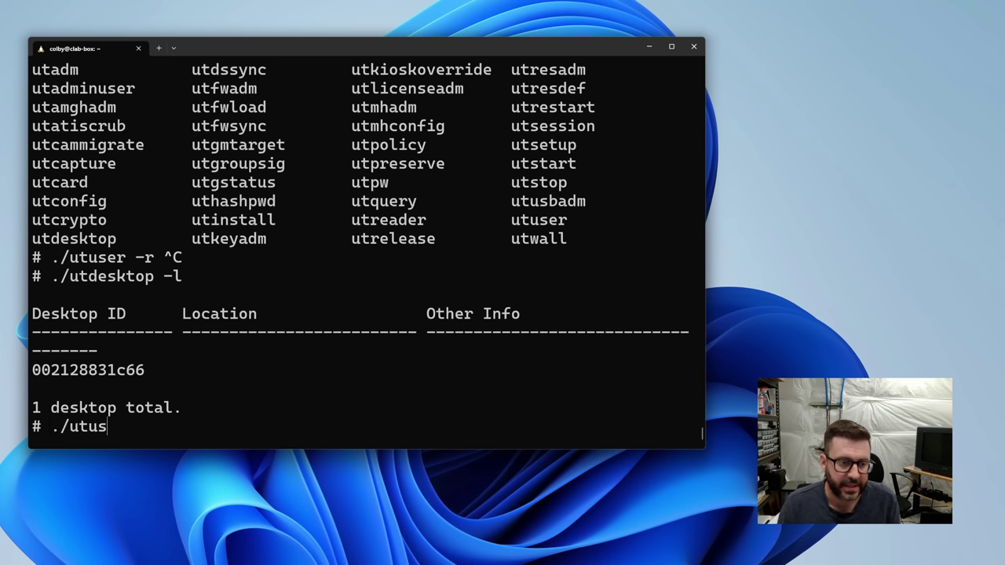
text(er -r)
key(ctrl+v)
key(Return)
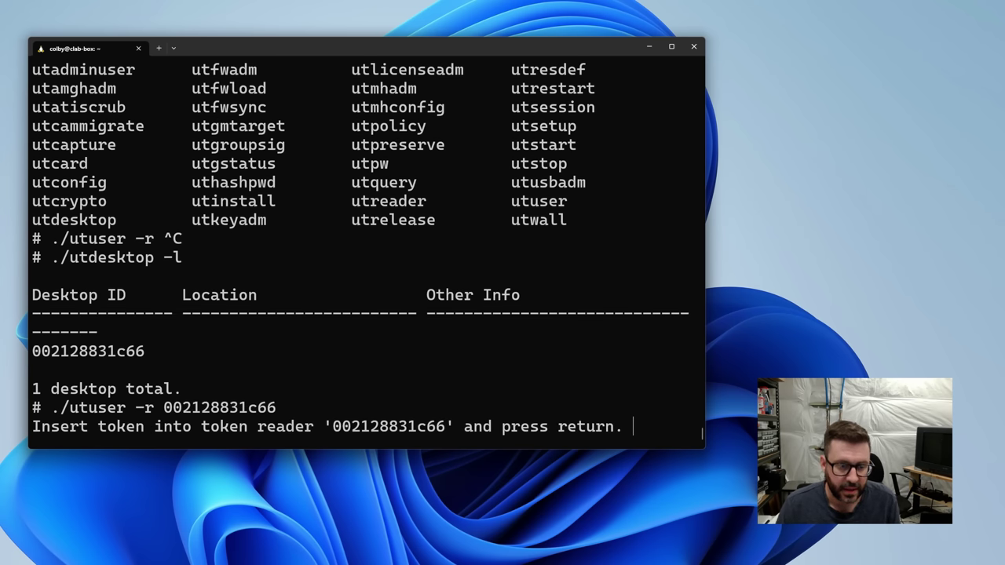
key(Return)
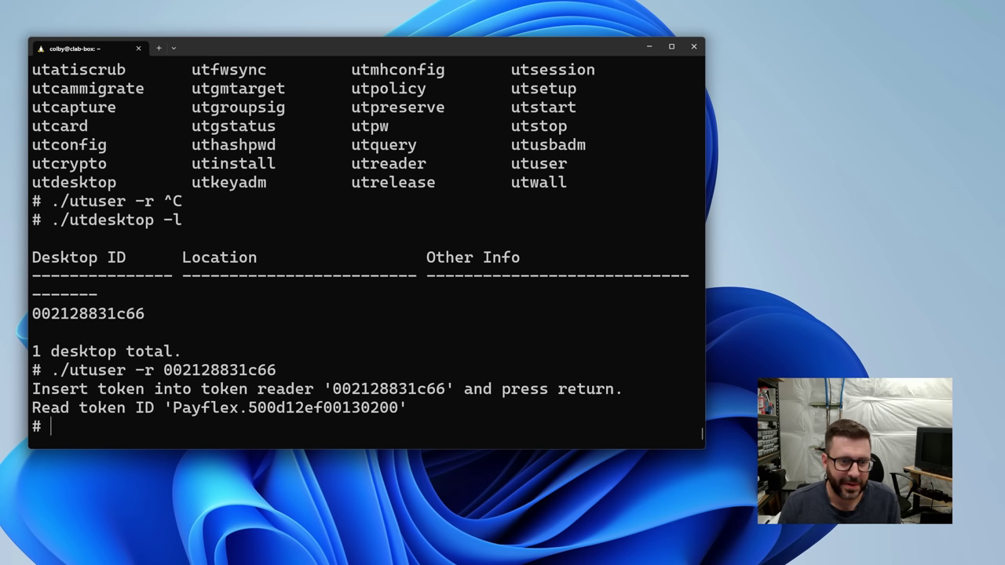
drag(165, 409, 407, 412)
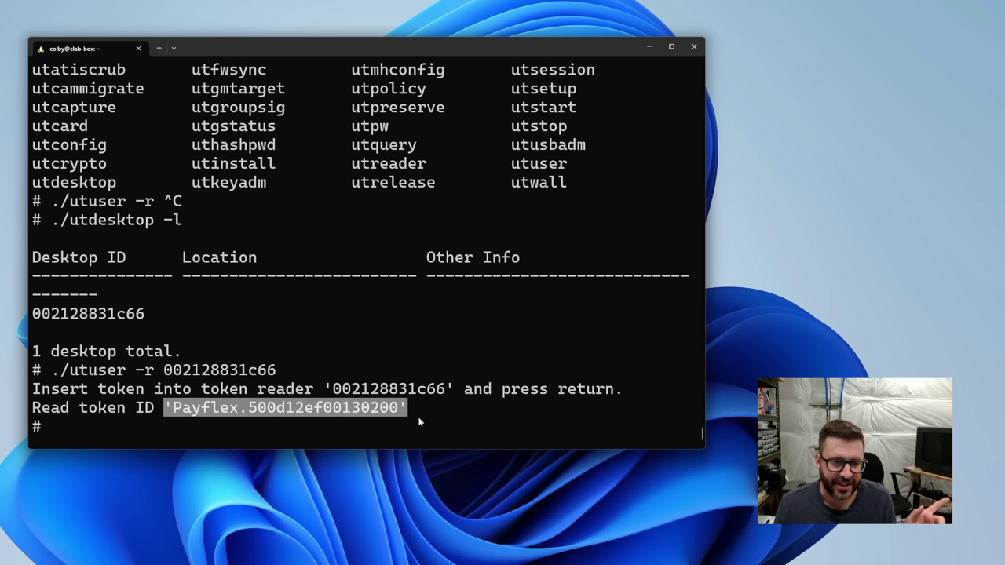
key(ctrl+c)
drag(172, 408, 401, 410)
key(ctrl+c)
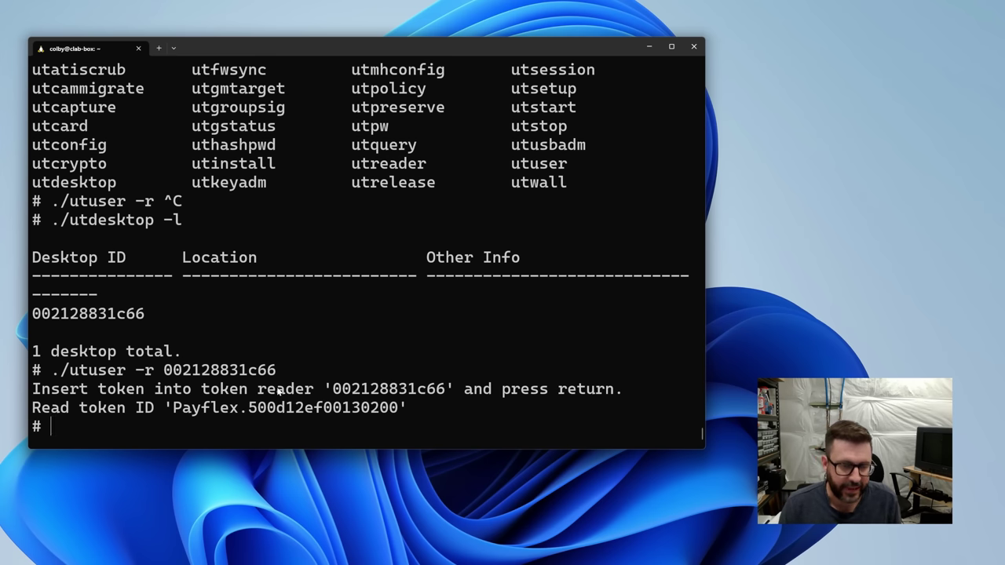
Paste the token ID into a new file named tokens using vi and save it.
text(vi tokens)
key(Return)
key(i)
key(ctrl+v)
key(Escape)
text(:wq)
key(Return)
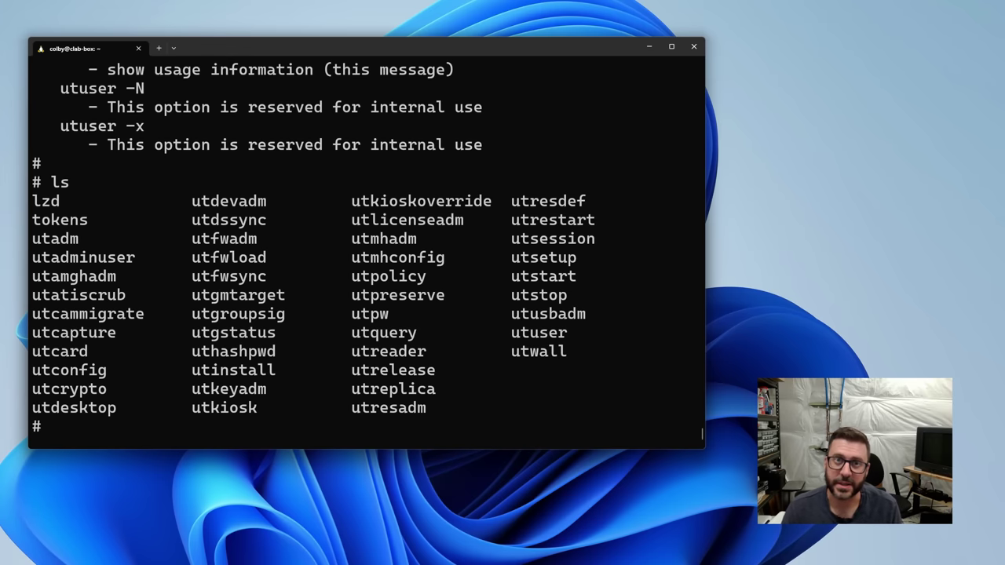
Show the utuser usage help and display the saved token IDs with cat tokens.
text(./utuser)
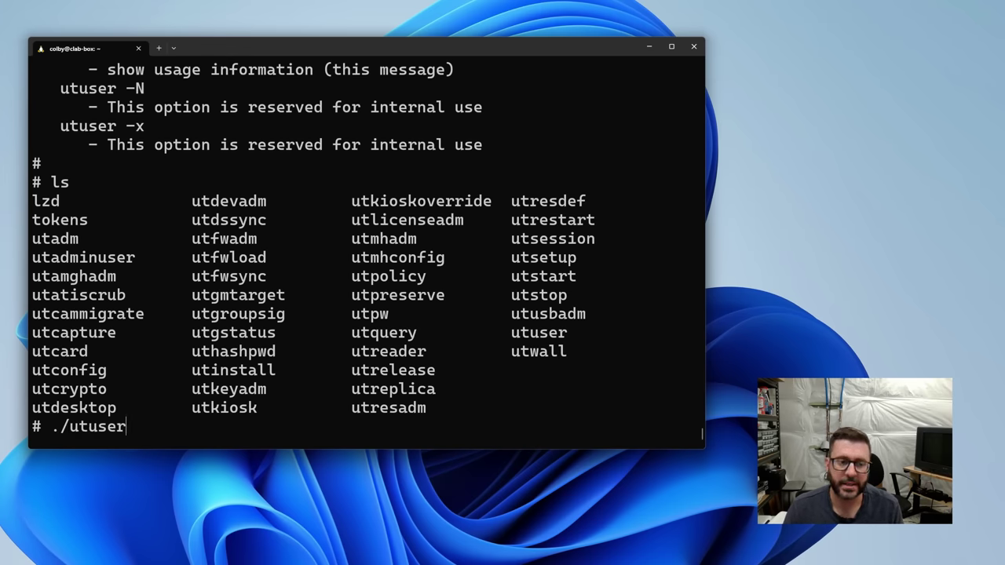
key(Return)
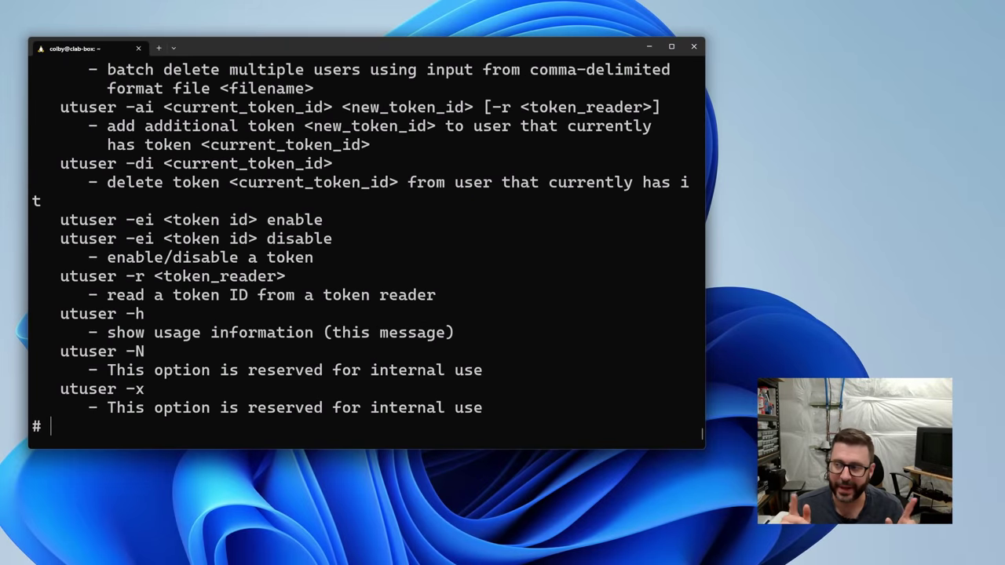
text(cat tok)
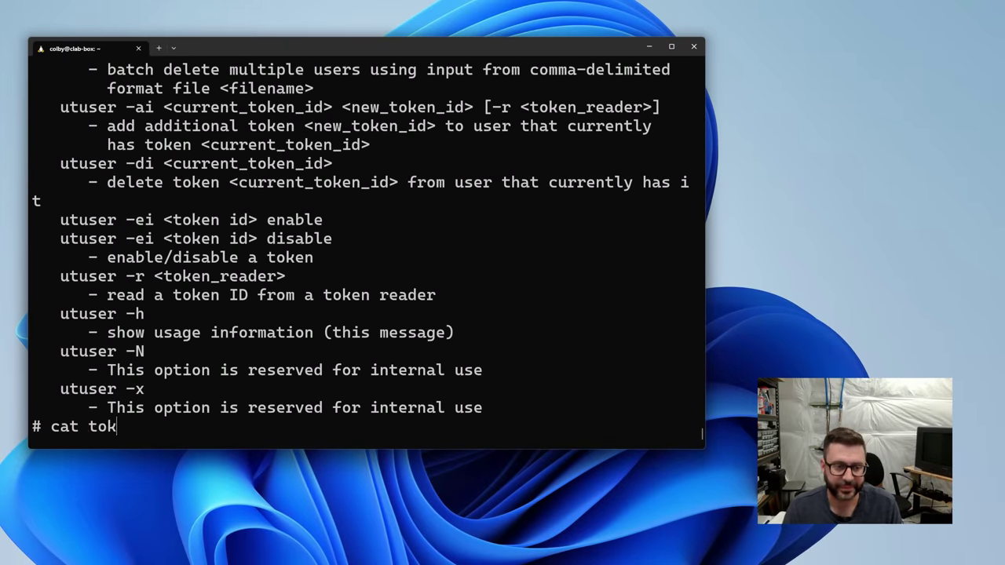
text(ens)
key(Return)
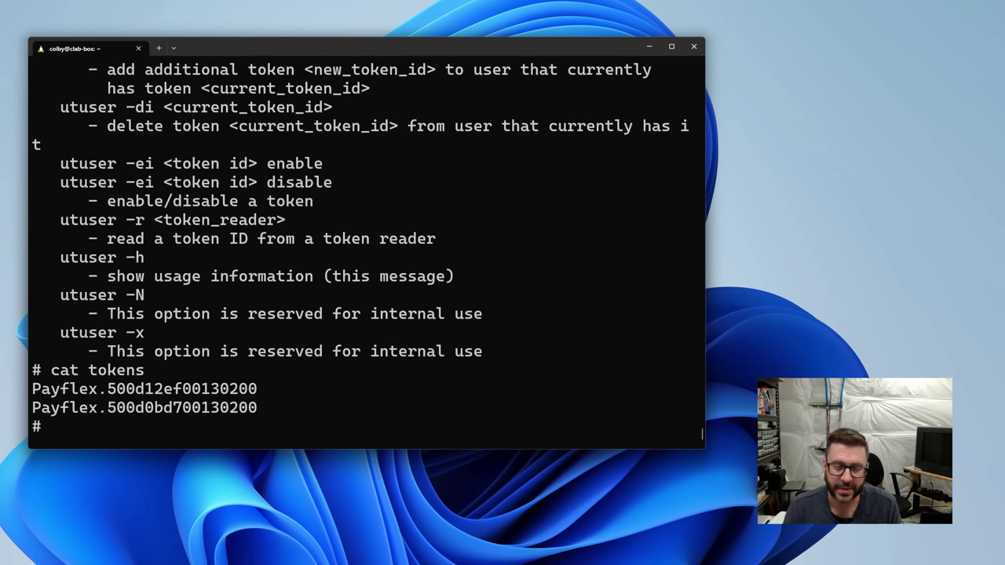
Assign the first card token to user clab with utuser -a, then enter utuser -l to verify.
text(./utuser -a ")
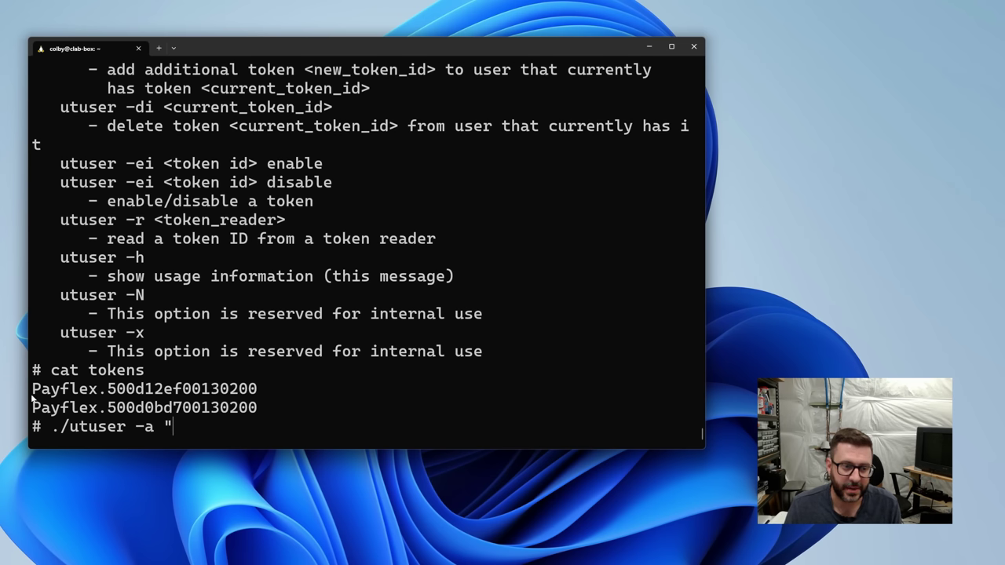
drag(32, 390, 258, 389)
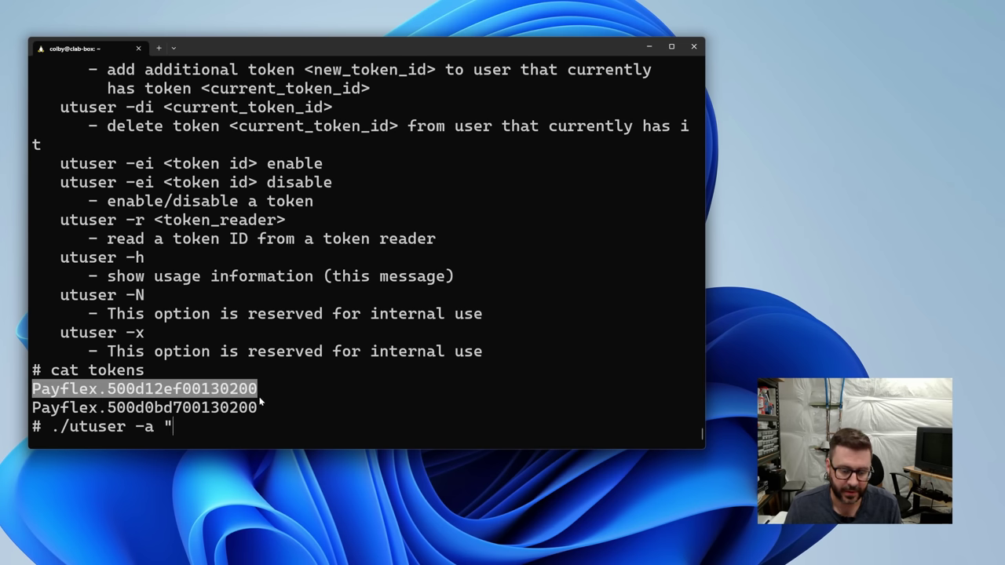
key(ctrl+c)
key(ctrl+v)
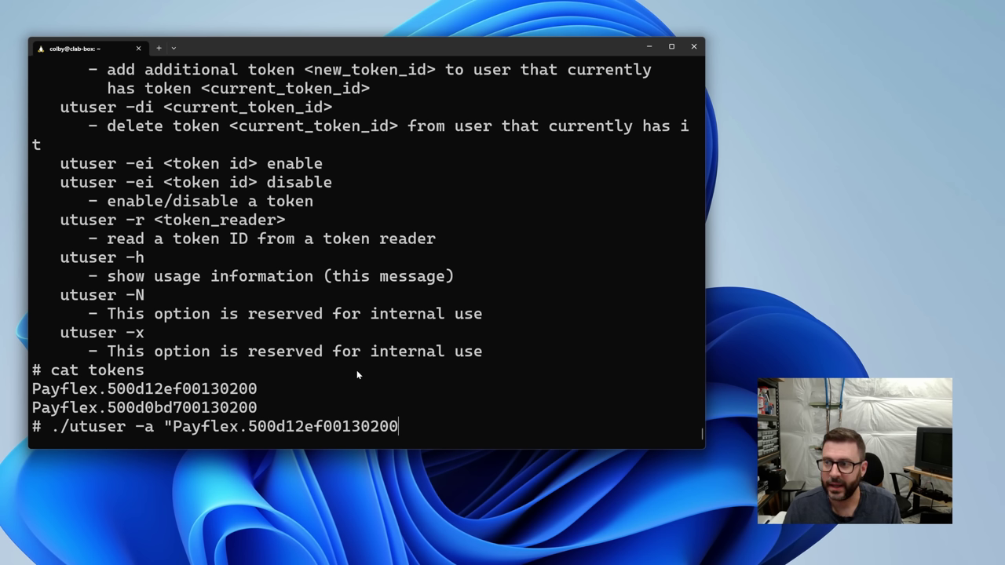
text(,,,)
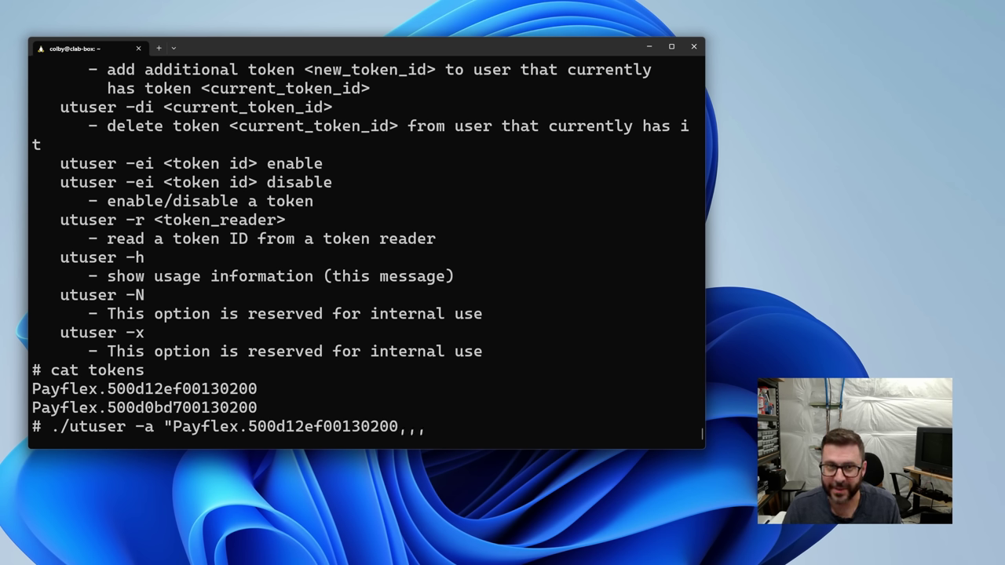
text(clab,")
key(Return)
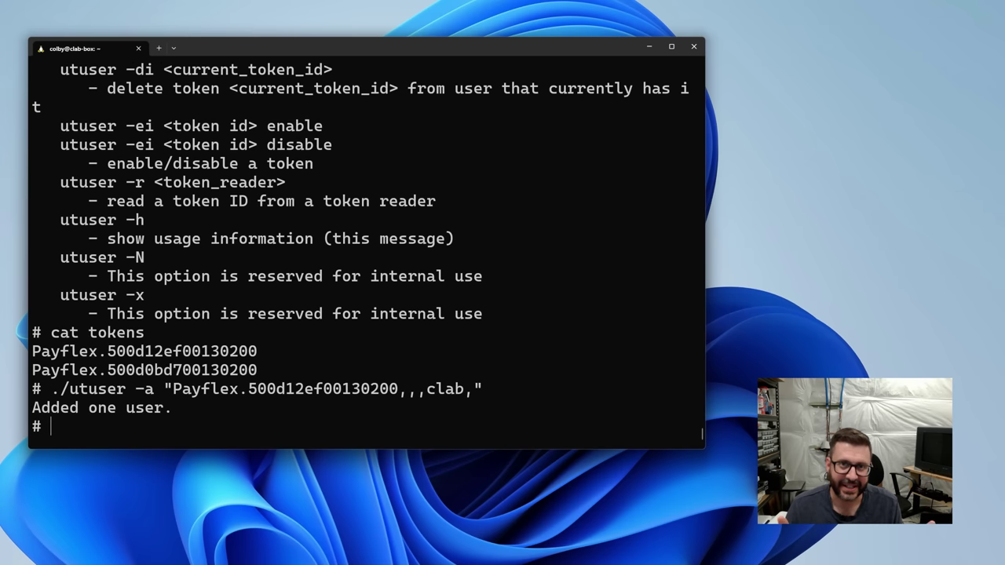
text(./utuser -l)
List the registered card tokens with utuser -l, then cold-restart Sun Ray services with utstart -c.
key(Return)
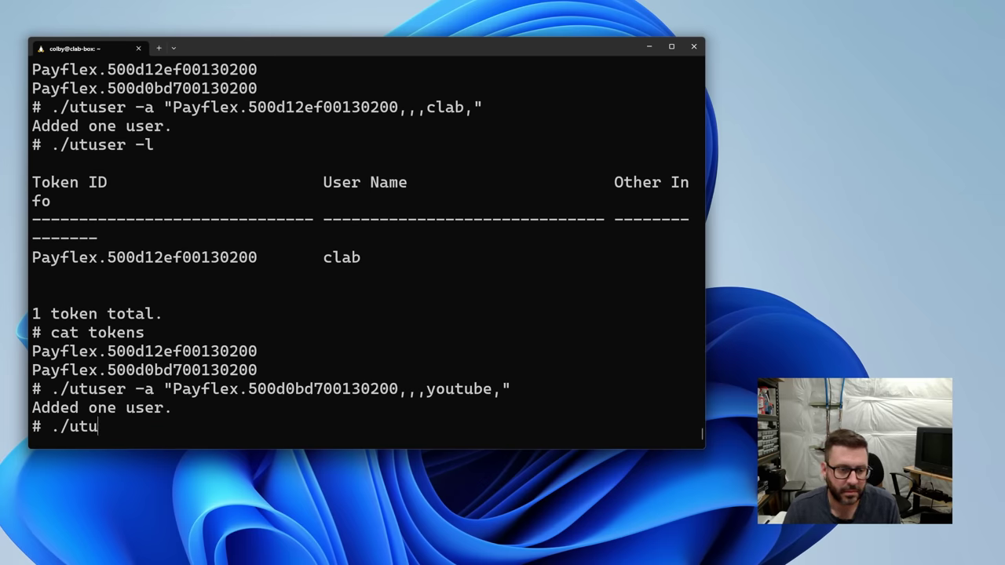
text(l)
key(Return)
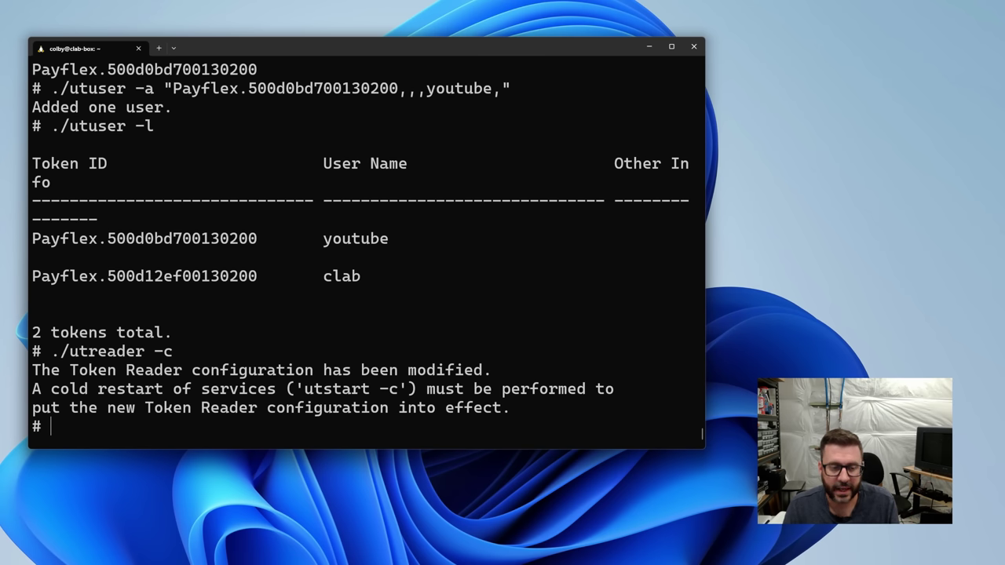
text(-c)
key(Return)
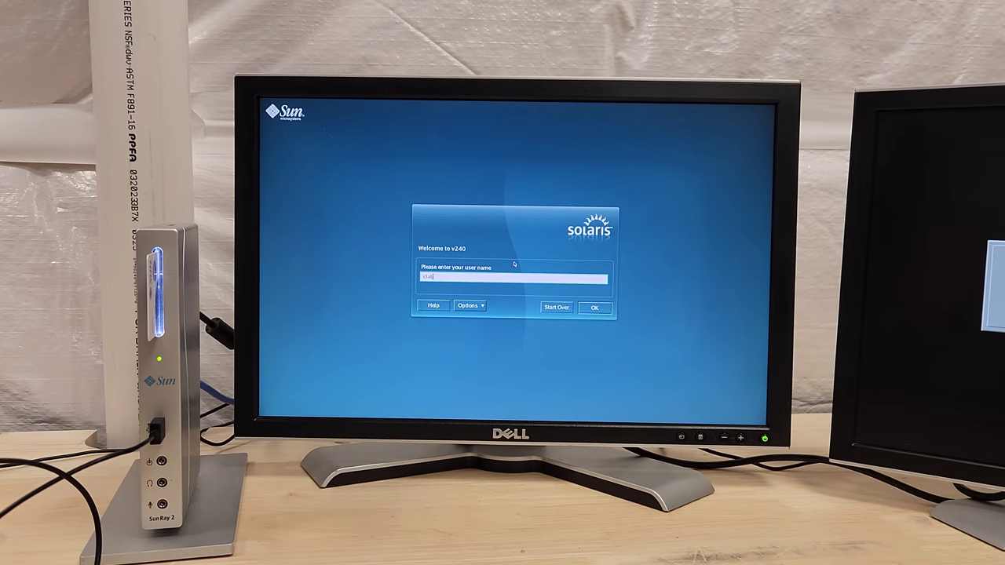
Log in at the Solaris login, open This Computer, and move the File Browser aside.
key(Return)
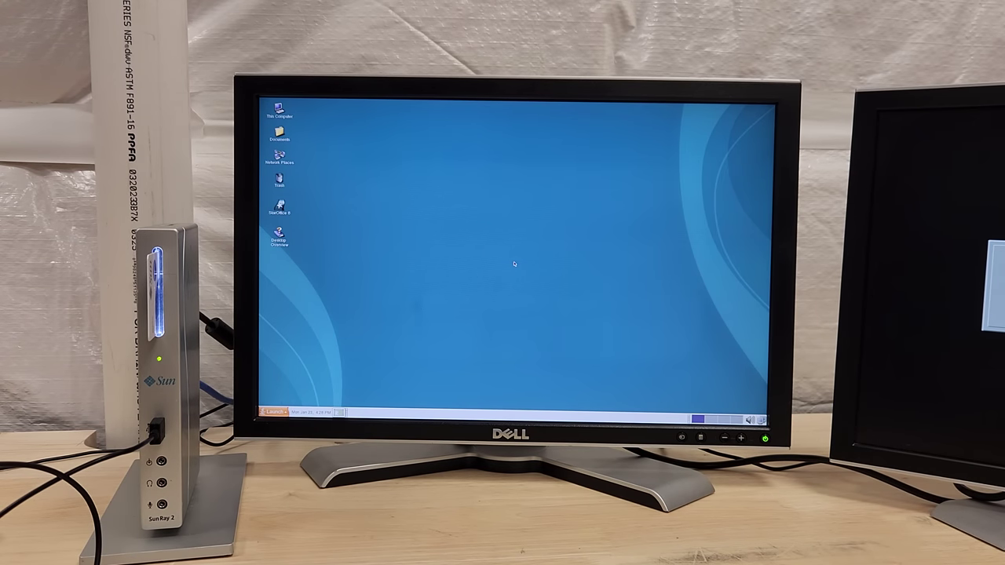
double_click(292, 116)
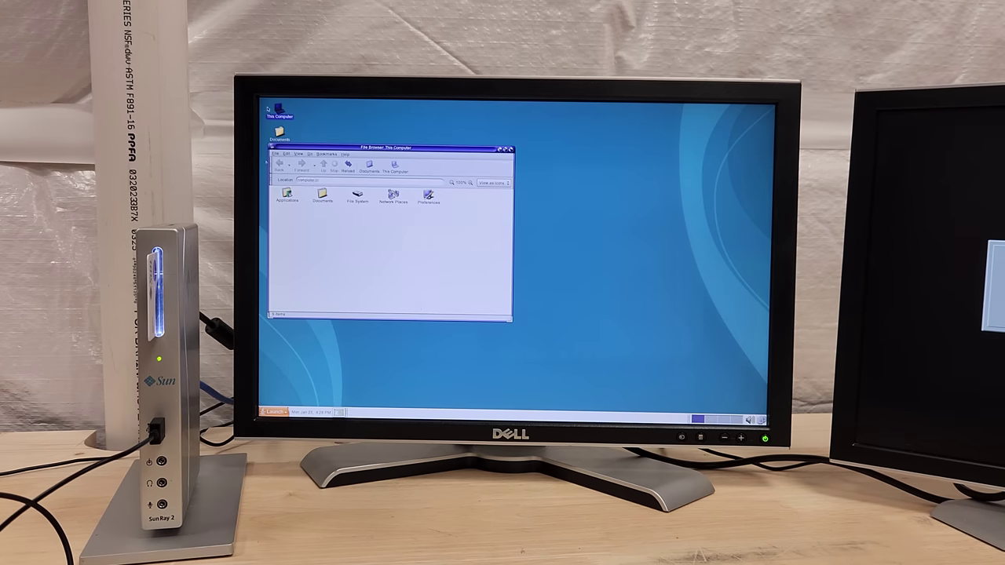
drag(350, 143, 461, 142)
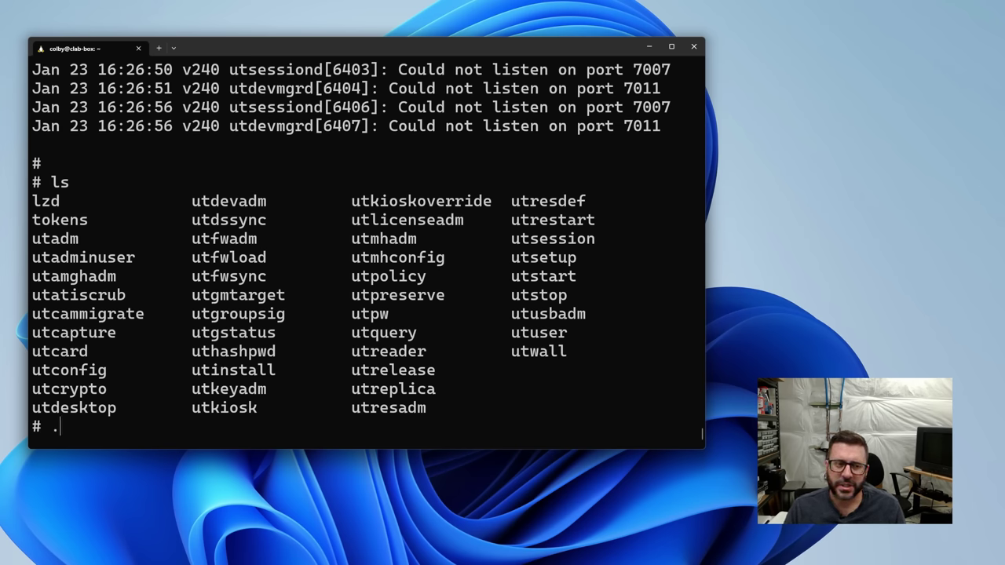
Show the current Sun Ray policy and the utpolicy help, reviewing the hotdesk authentication option.
text(y)
key(Return)
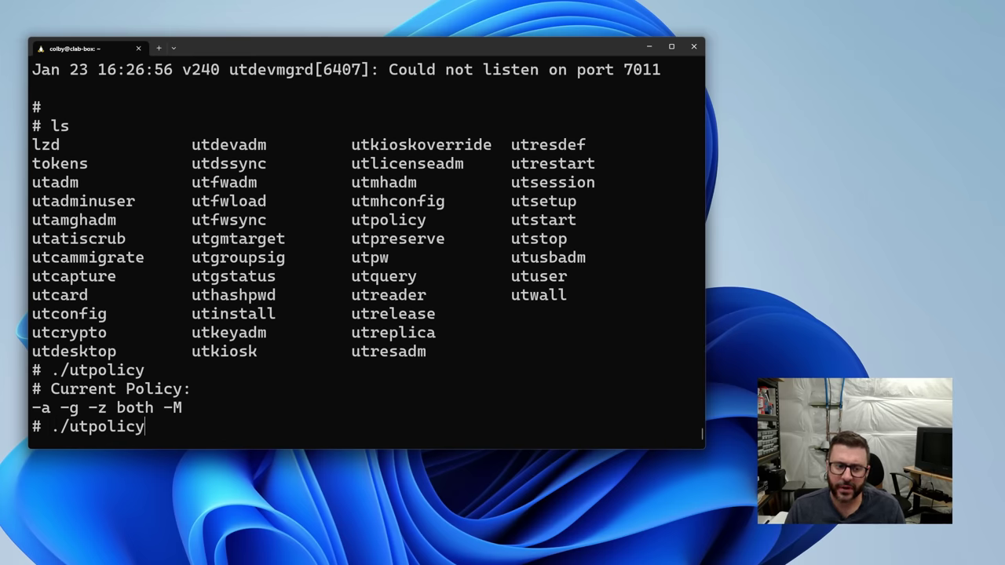
text(./utpolicy -h)
key(Return)
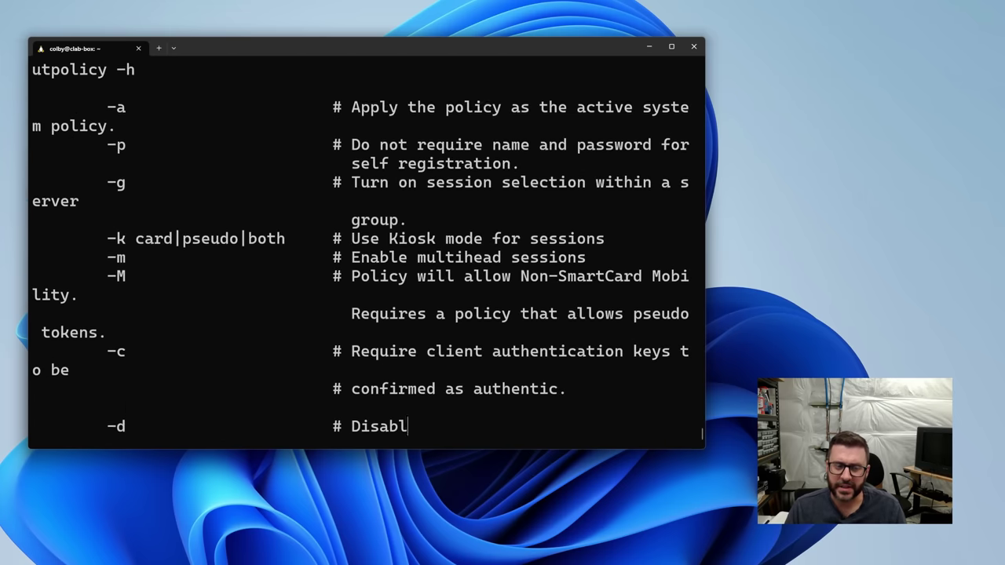
scroll(383, 320, up, 5)
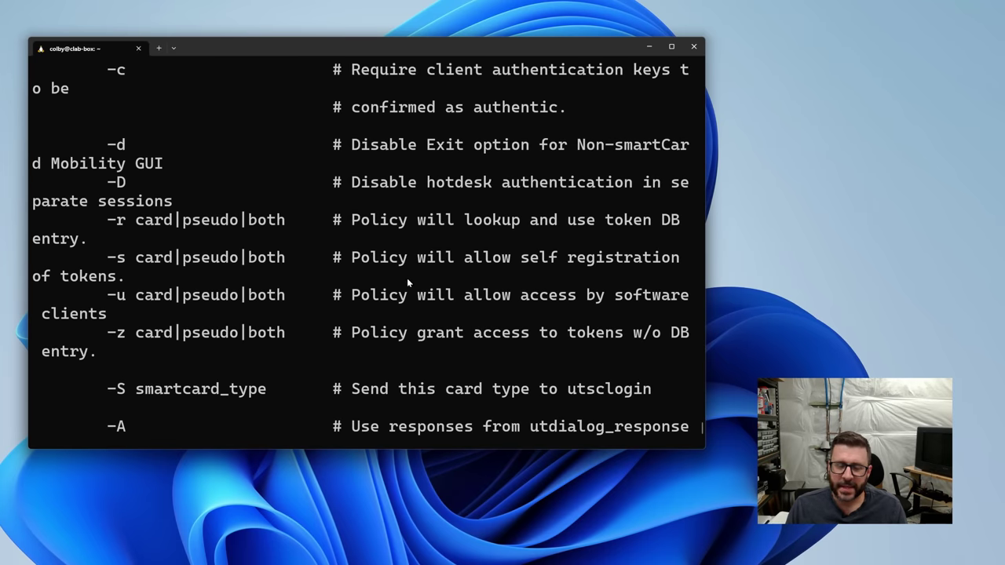
drag(392, 187, 517, 192)
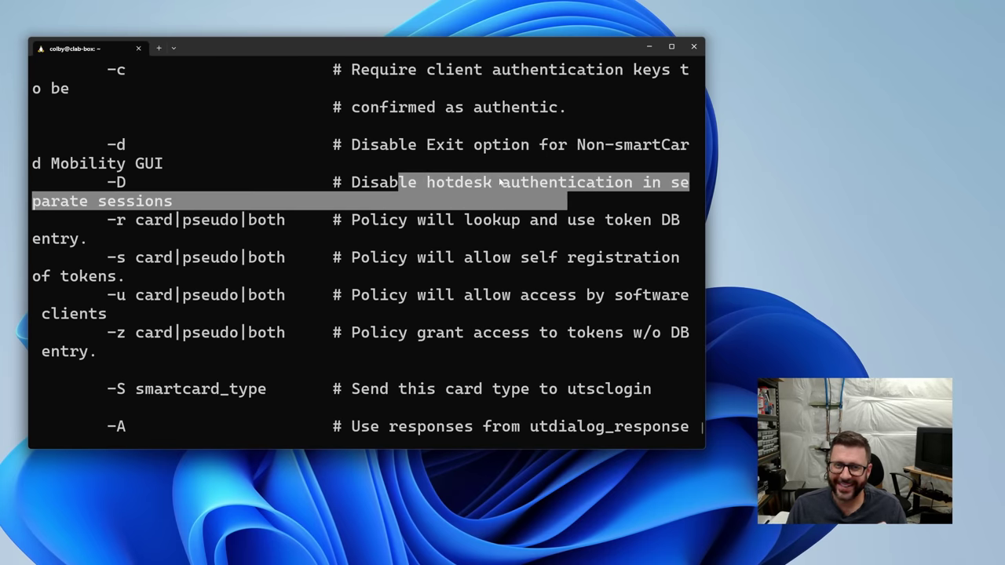
click(506, 185)
scroll(443, 228, up, 3)
scroll(443, 228, down, 7)
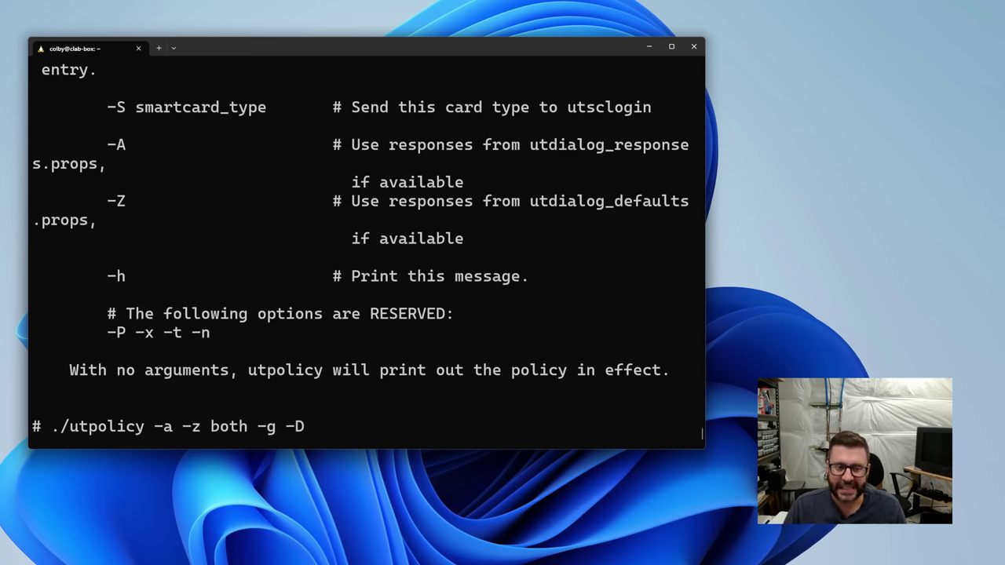
Apply the policy -a -z both -g -D and warm-restart services with ./utstart.
key(Return)
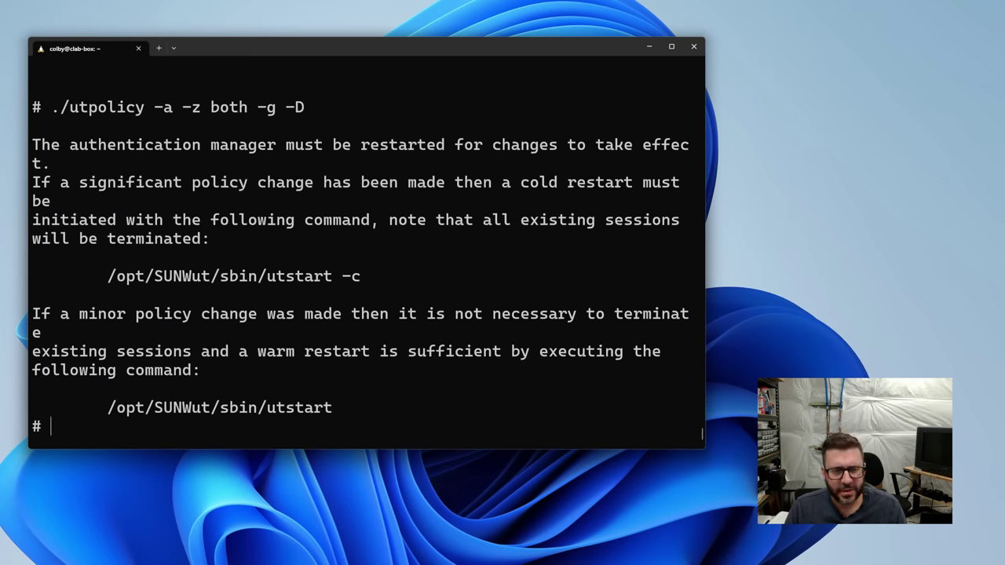
text(./utstart)
key(Return)
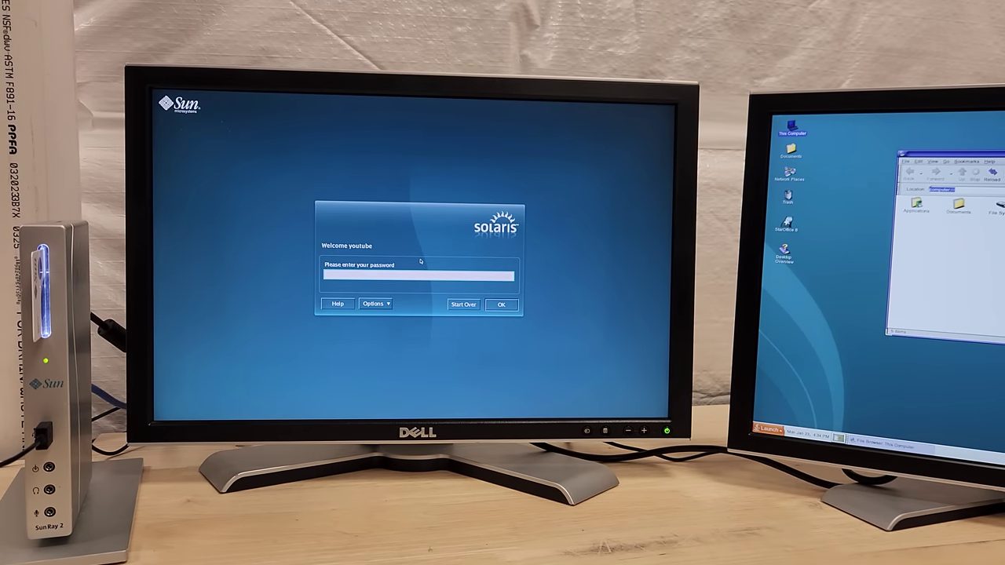
Submit the second card user's password at the Solaris login prompt.
key(Return)
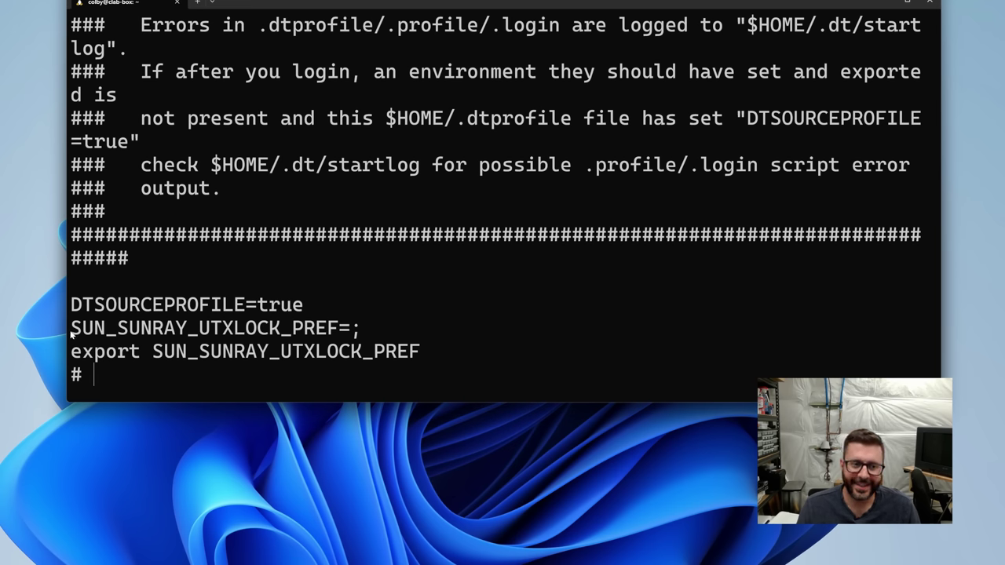
drag(72, 330, 362, 333)
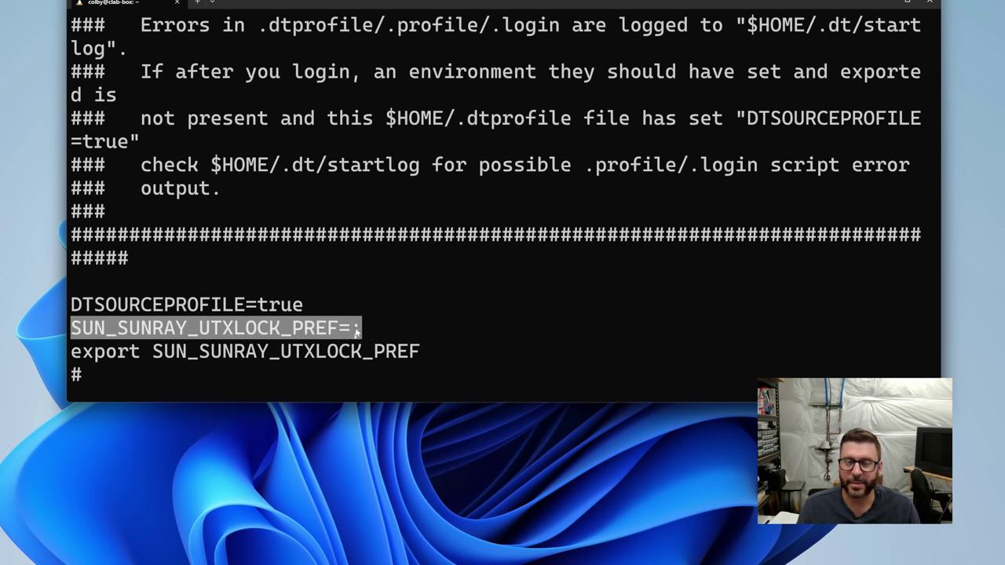
right_click(503, 321)
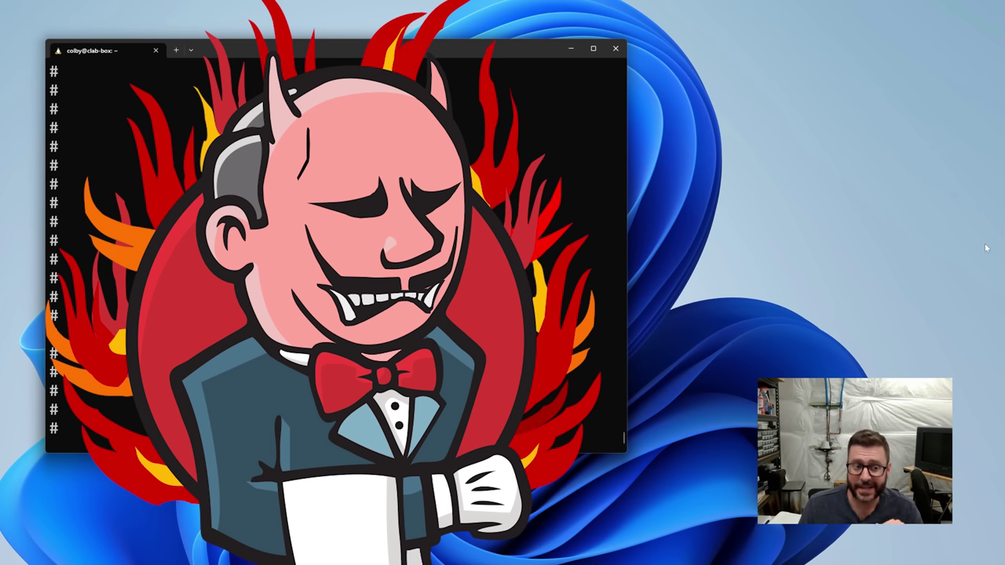
Run ./utconfig -w and agree to configure Sun Ray Web Administration.
text(./utconi)
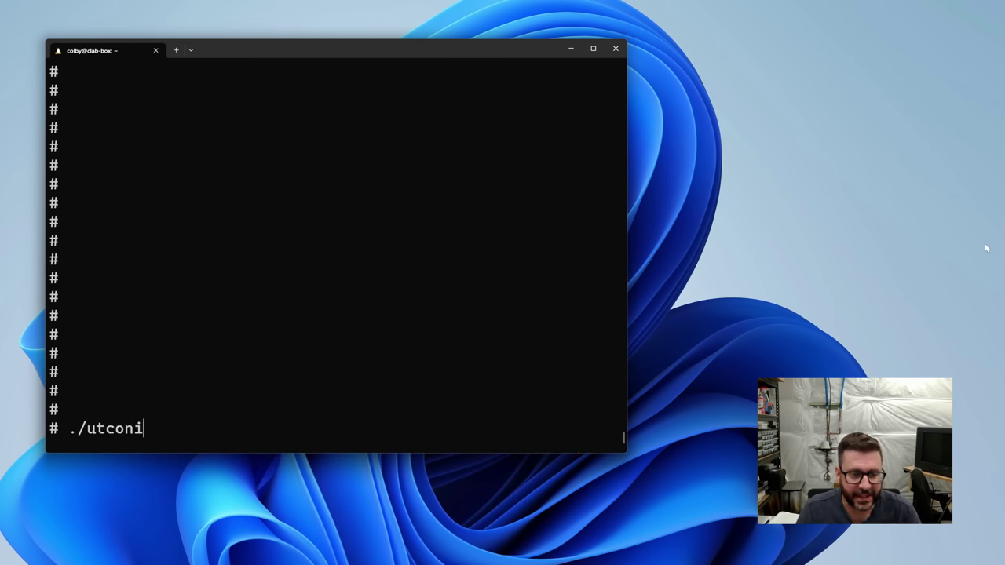
key(BackSpace)
text(fig -w)
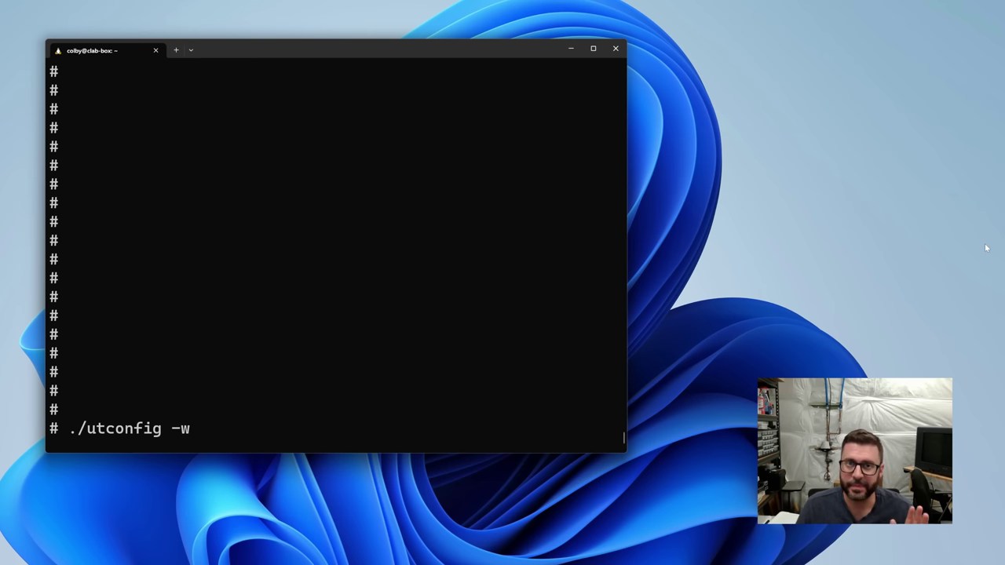
key(Return)
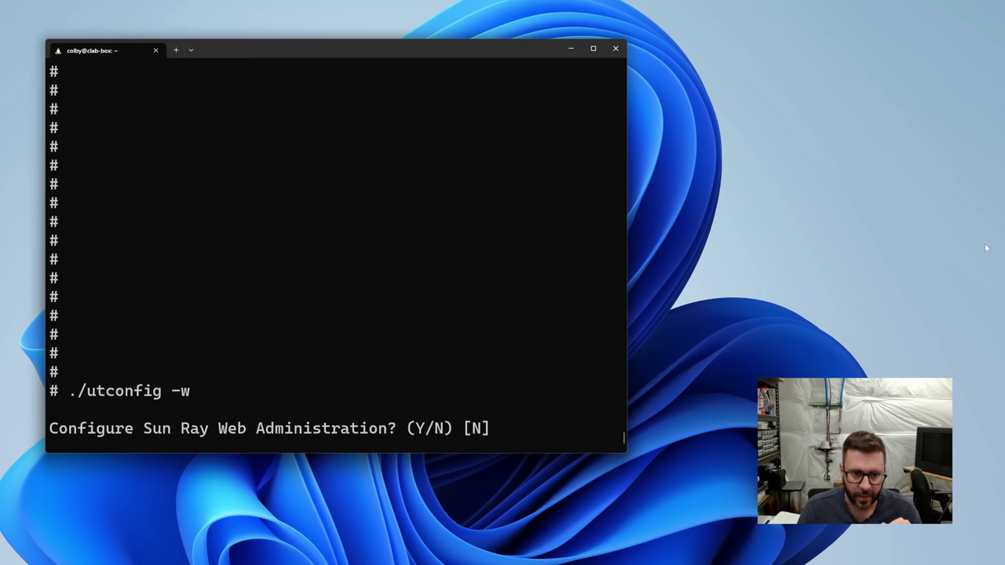
text(y)
key(Return)
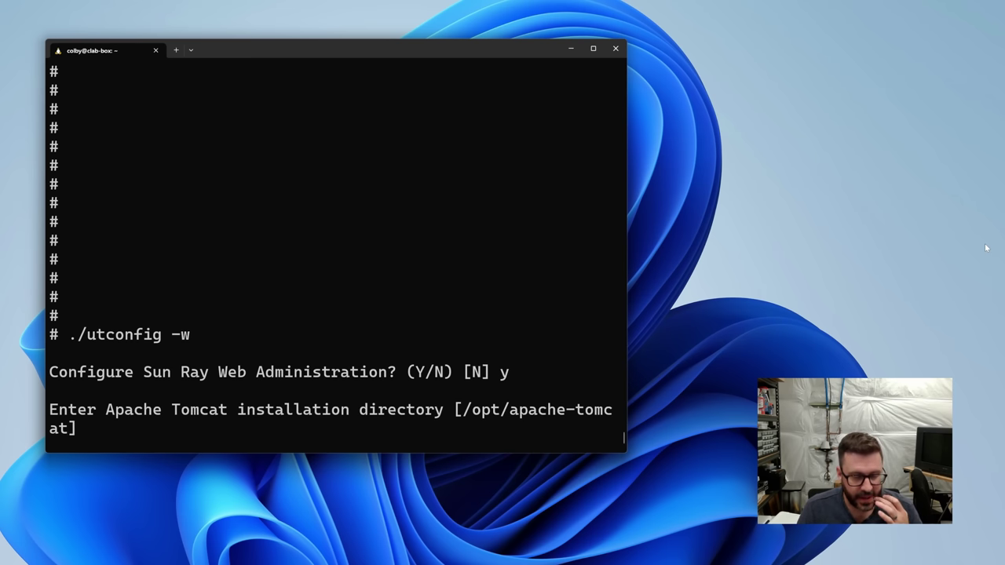
Set Tomcat to /usr/apache/tomcat, port 1660, no HTTPS, user utwww, remote administration enabled.
text(/usr)
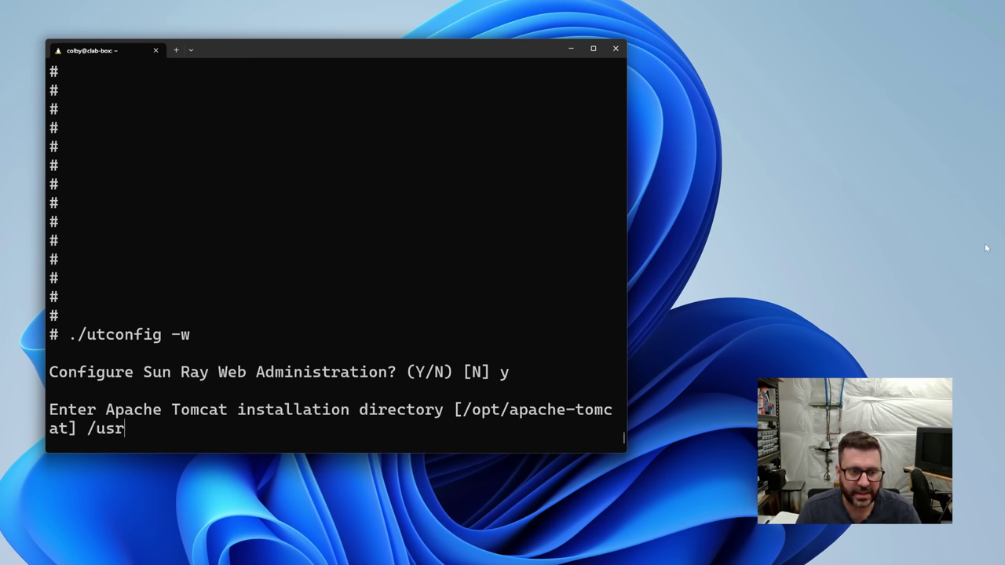
text(/apache)
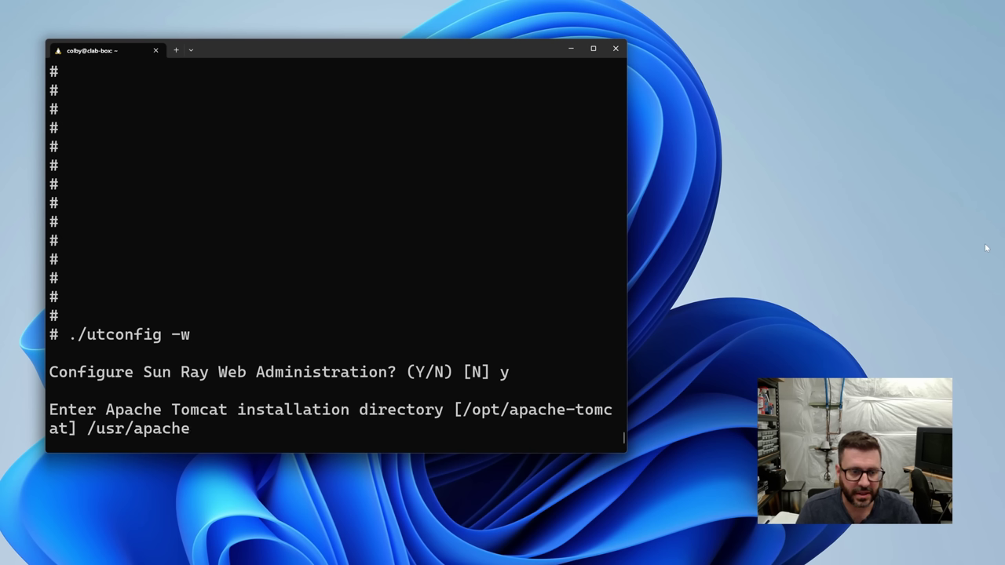
text(/tomcat)
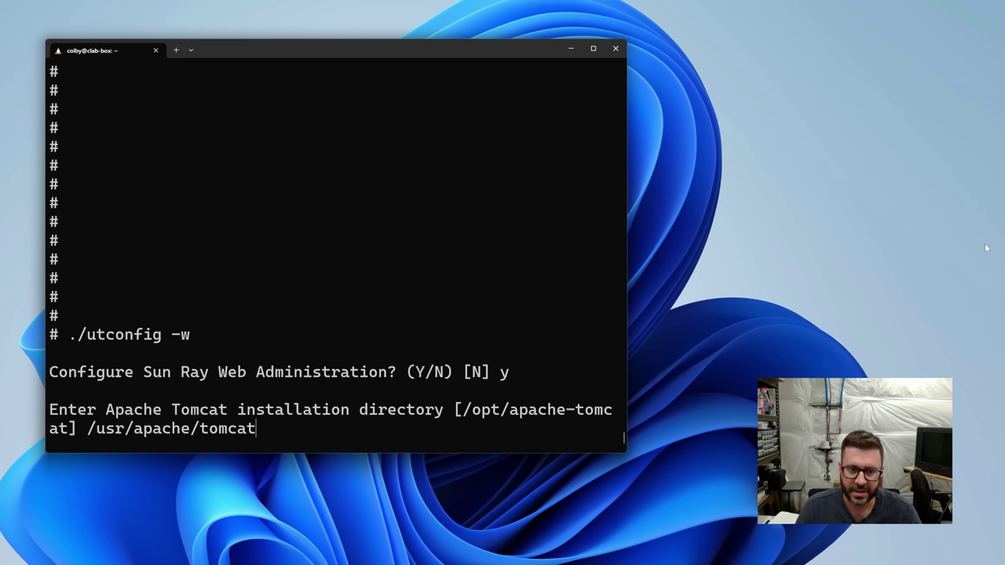
key(Return)
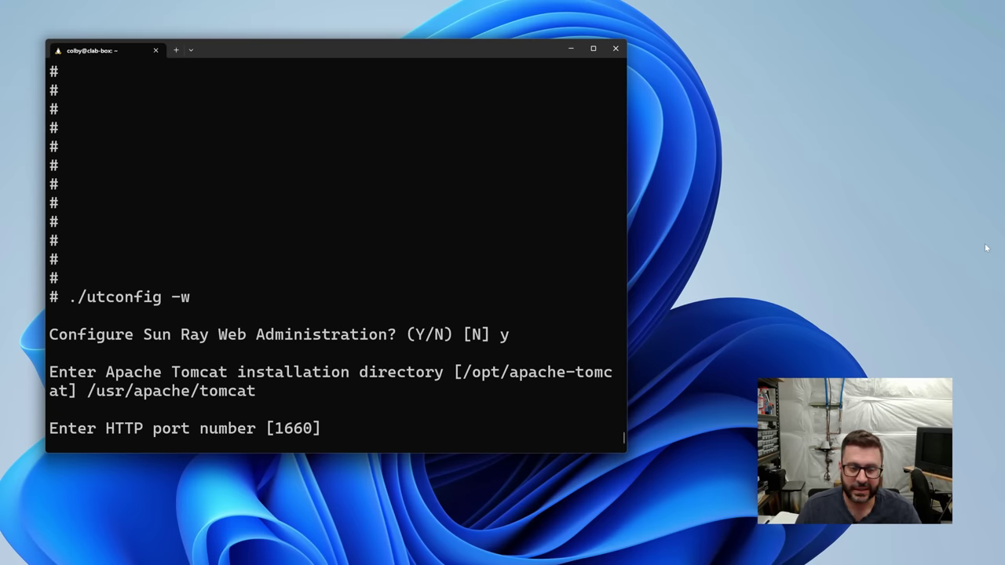
key(Return)
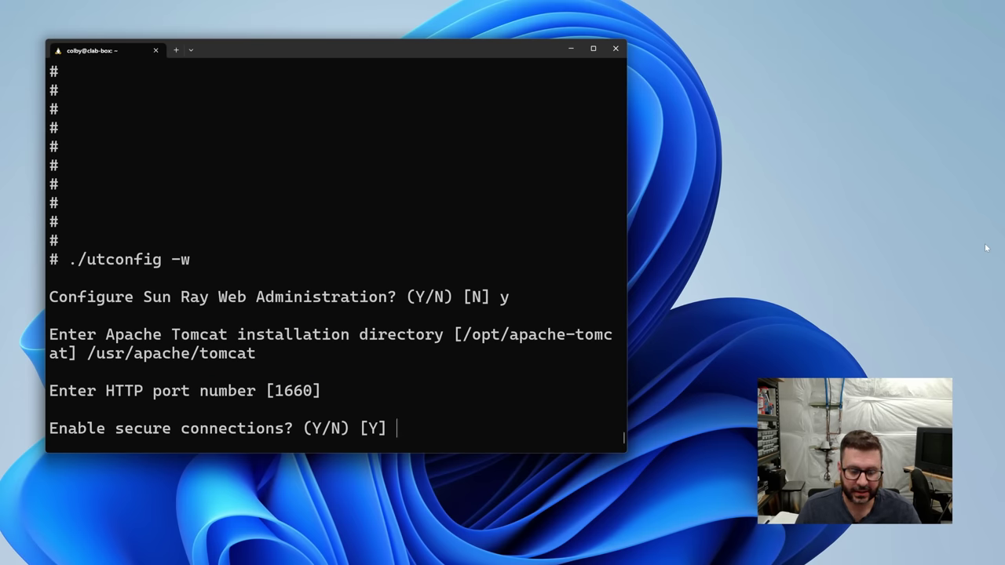
text(n)
key(Return)
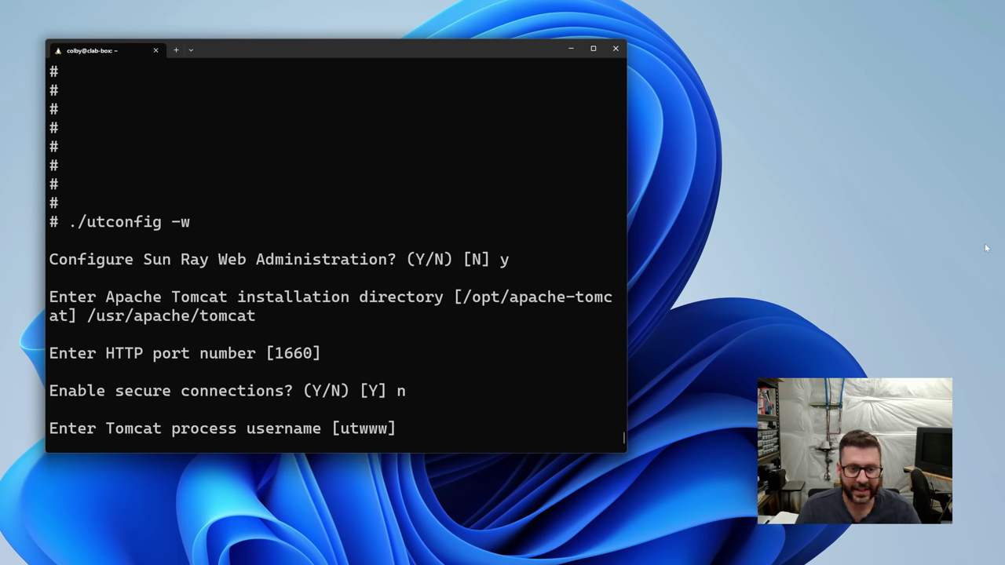
key(Return)
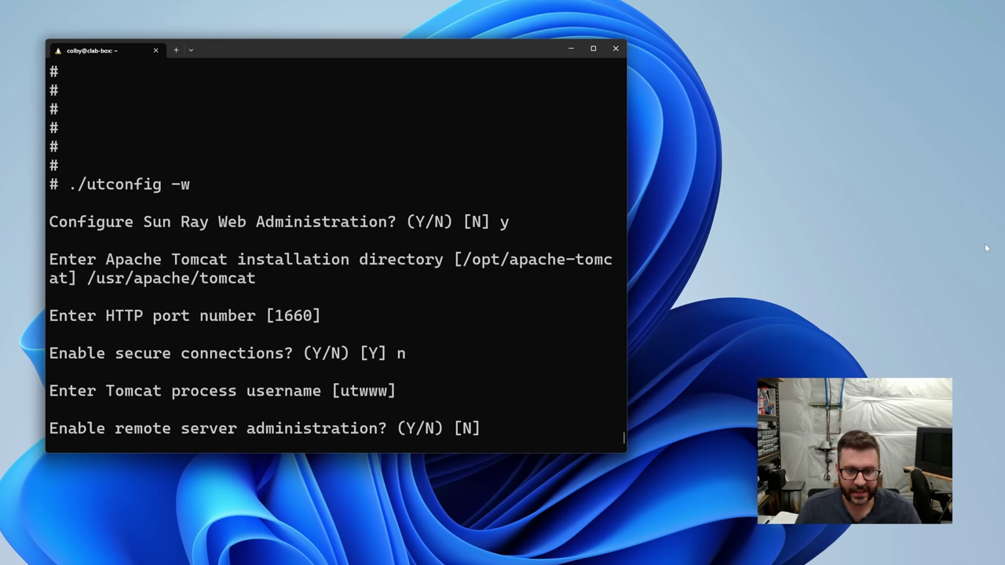
text(y)
key(Return)
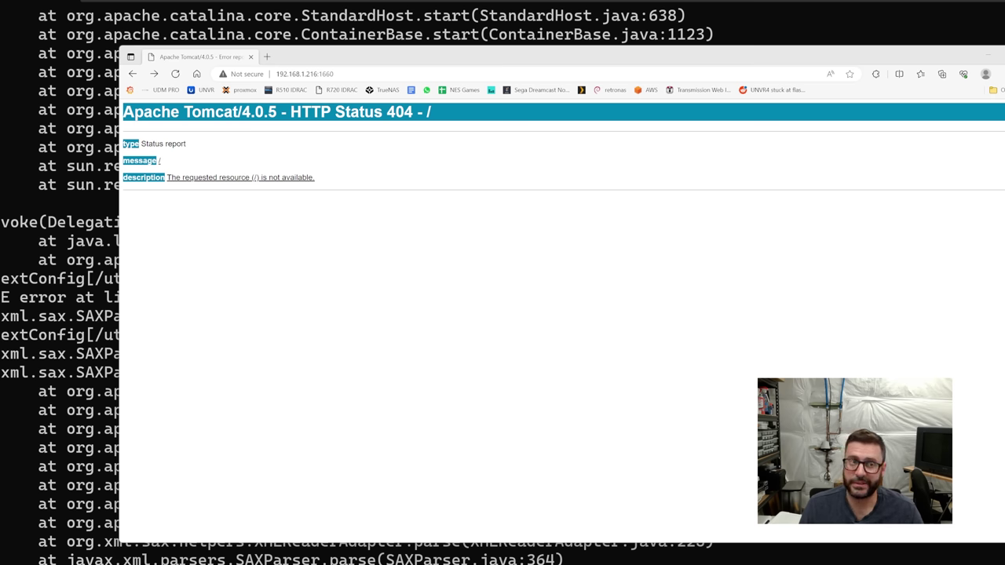
Check the Tomcat 404 page in the browser, then return to the PuTTY terminal.
click(259, 111)
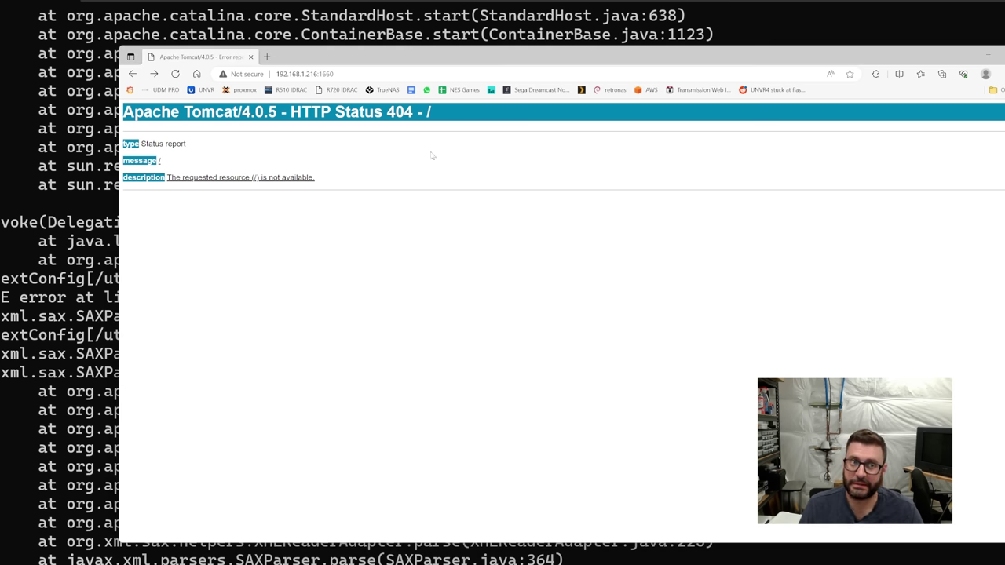
key(alt+Tab)
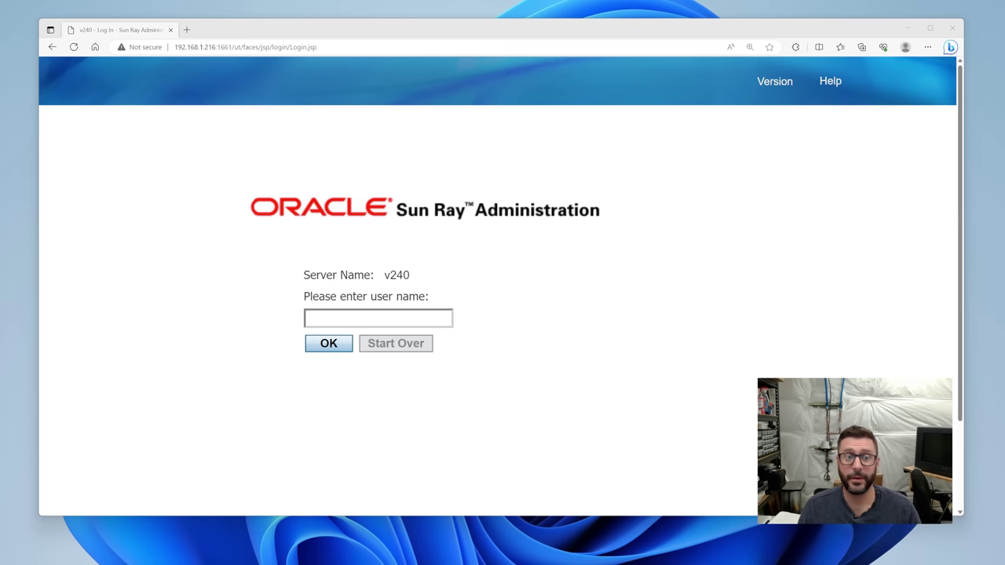
Attempt to log in as root with its password.
click(356, 313)
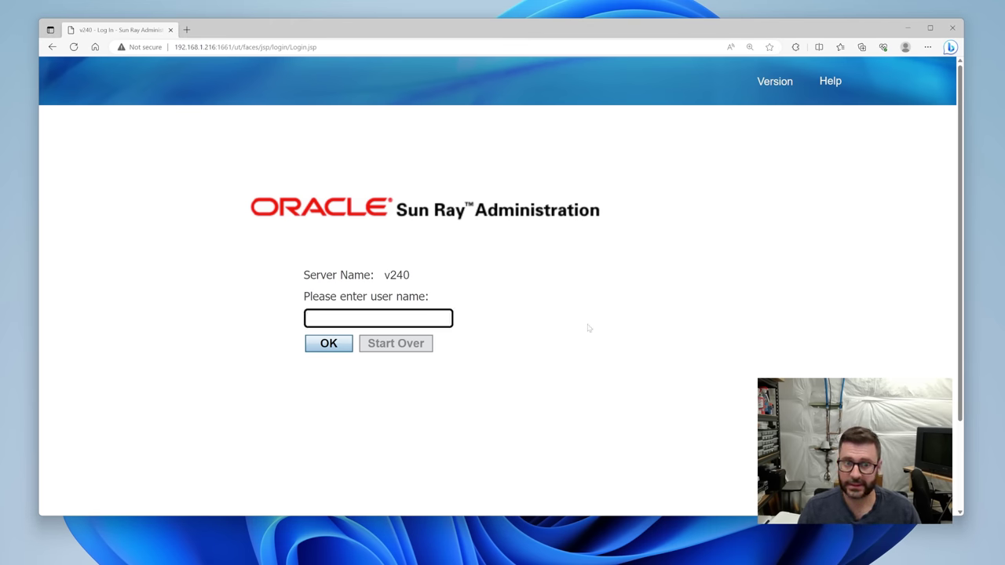
text(root)
key(Return)
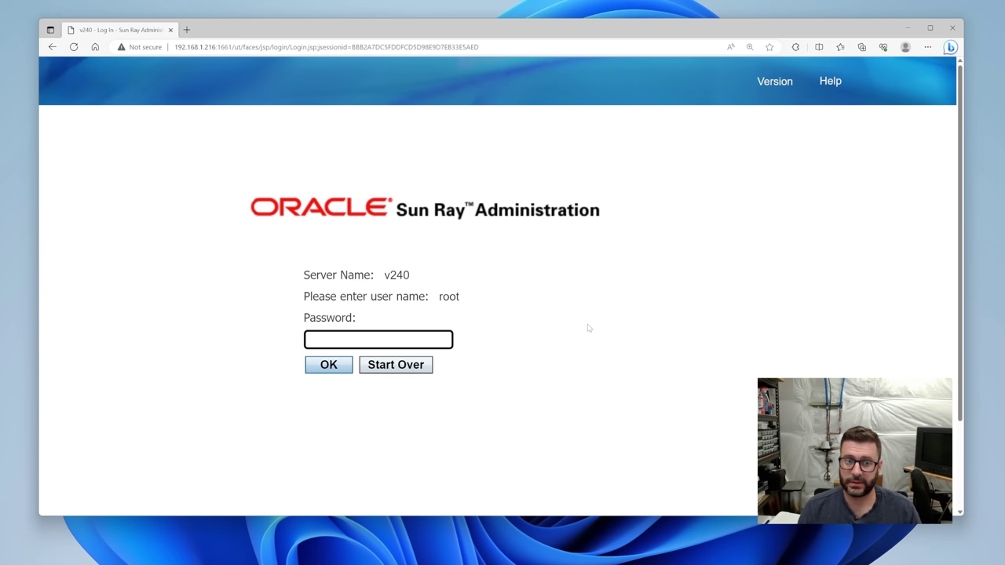
text(•)
key(BackSpace)
text(•••••••••)
key(Return)
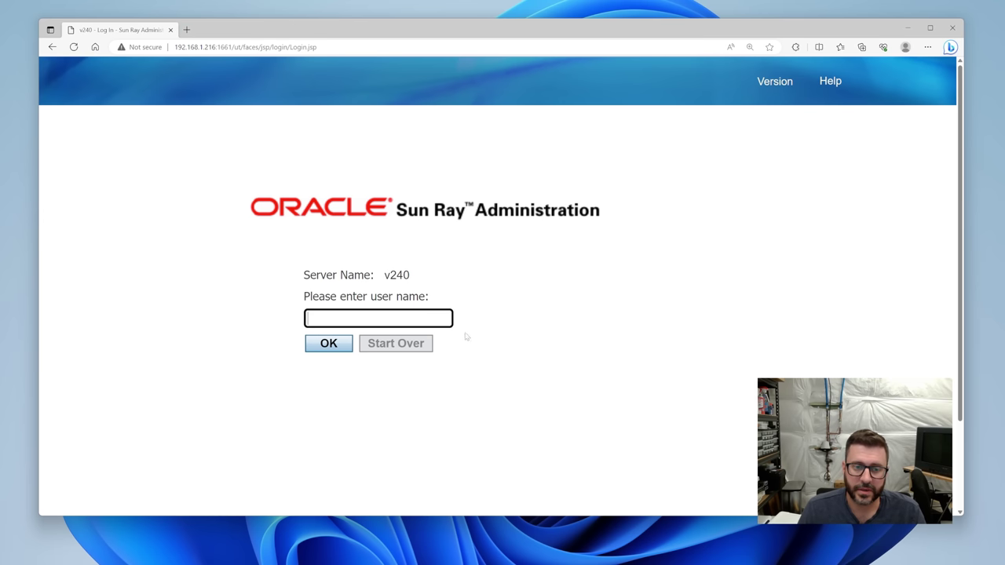
Log in with the admin user name and its password instead.
text(admin)
key(Return)
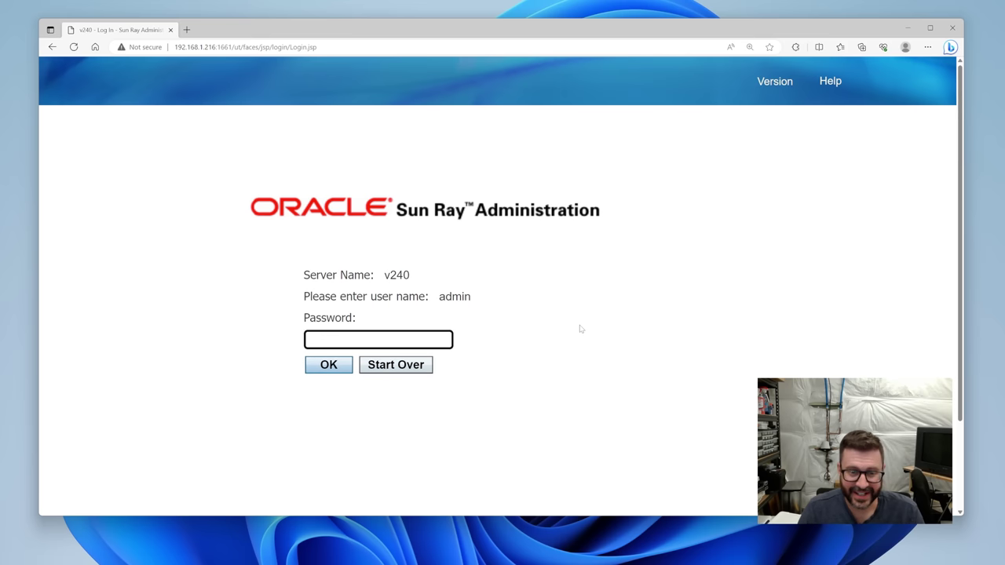
text(••••••••)
key(Return)
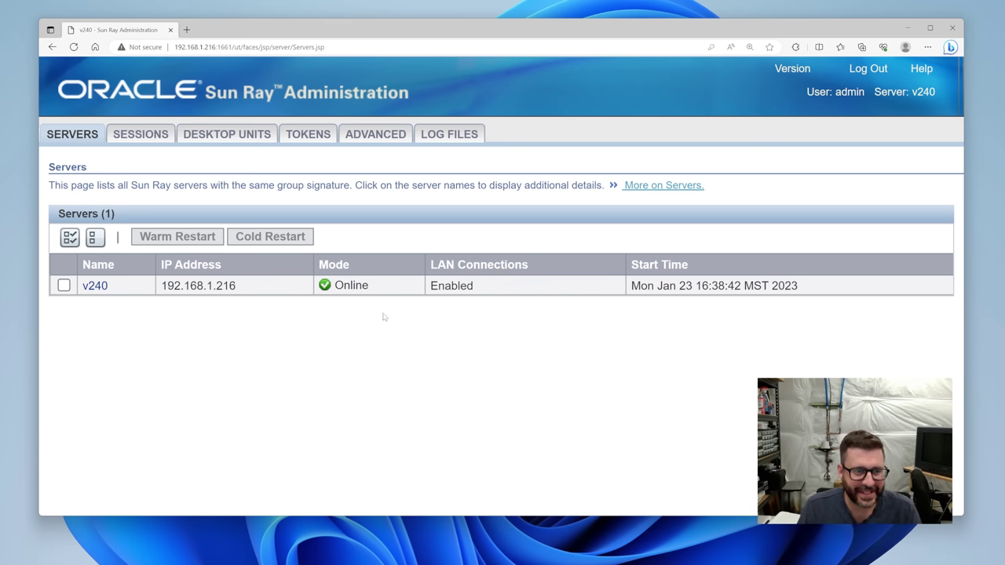
Open server v240's details page and inspect its HTML source before closing it.
drag(235, 286, 167, 286)
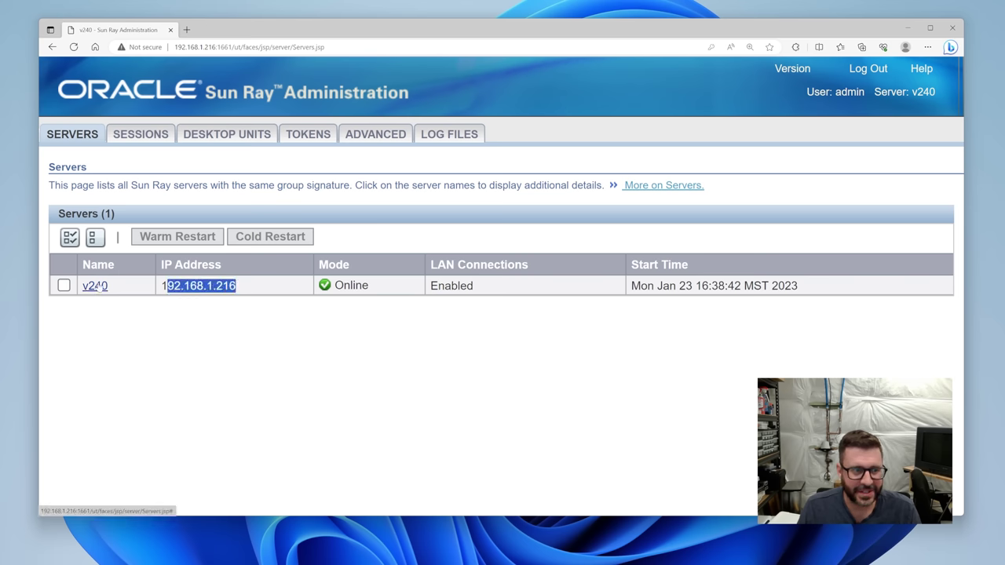
click(95, 286)
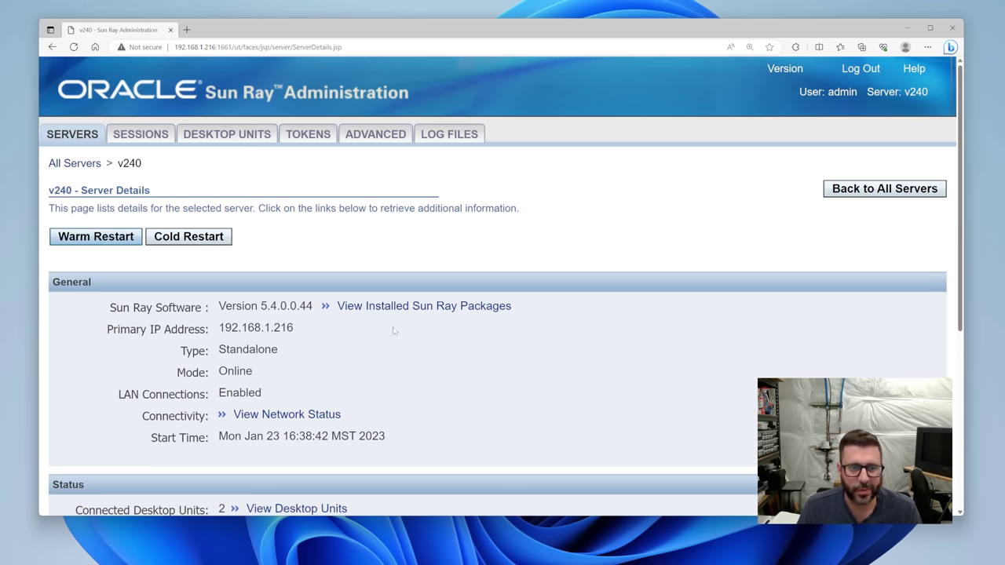
right_click(422, 241)
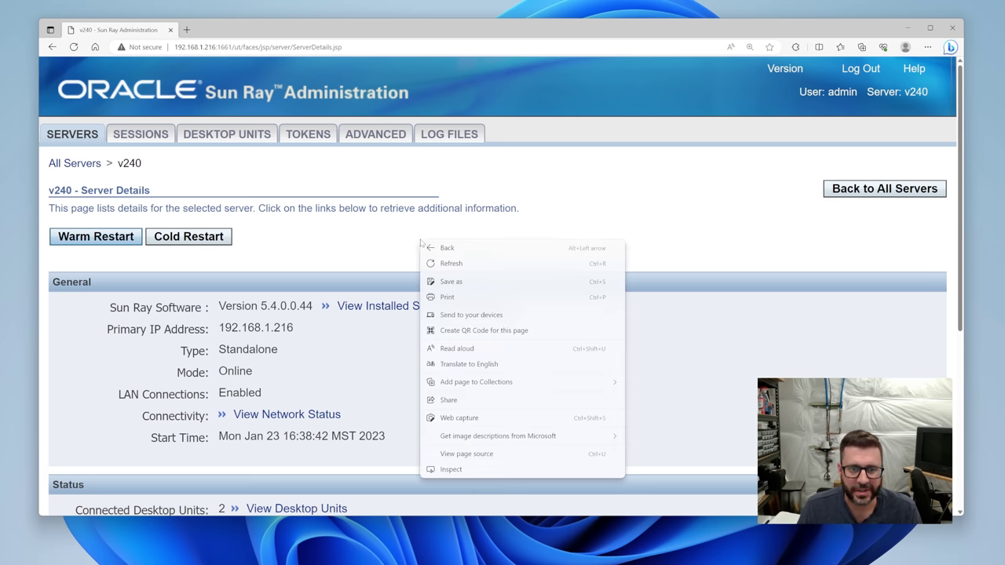
click(477, 454)
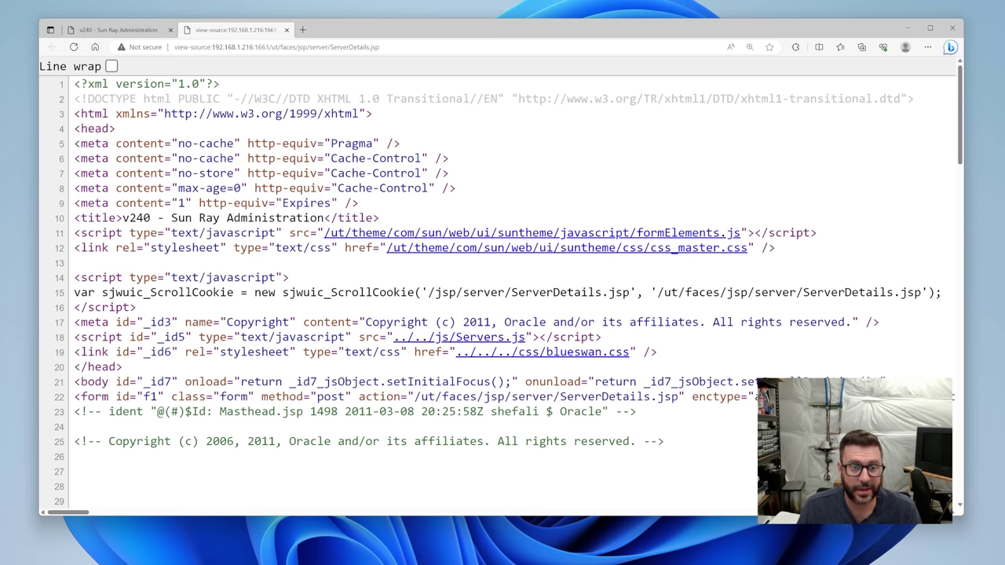
scroll(501, 281, down, 8)
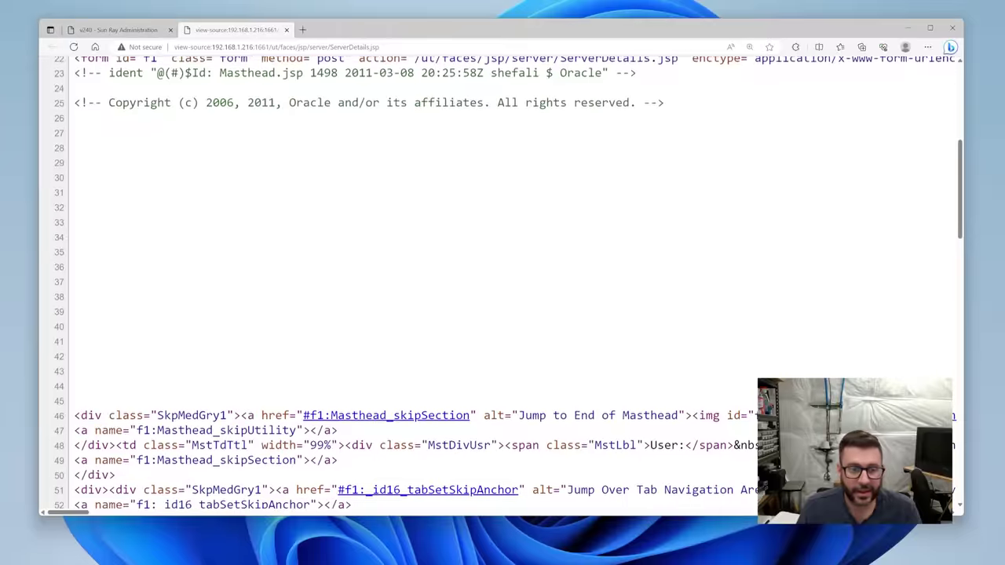
scroll(501, 282, down, 10)
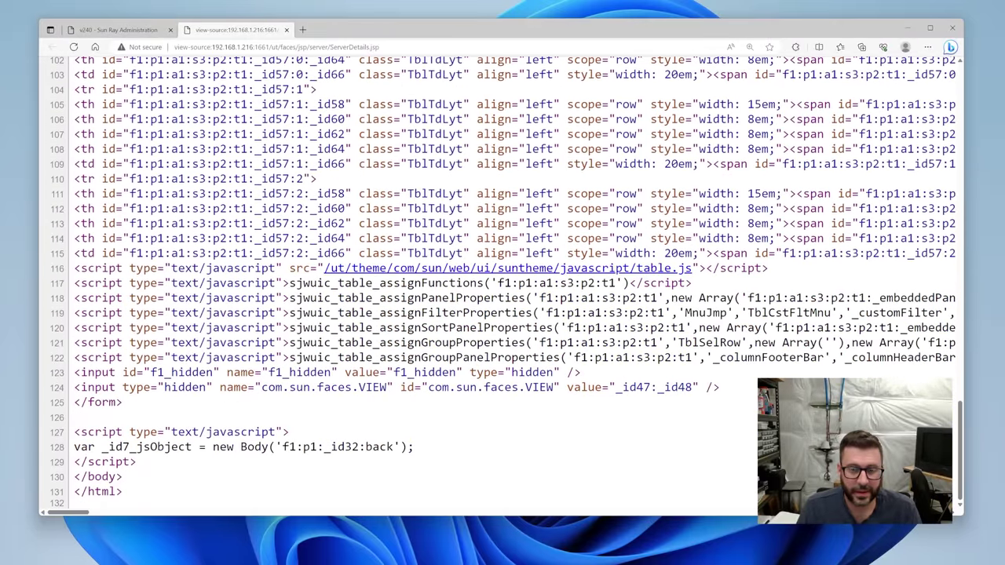
scroll(490, 428, up, 3)
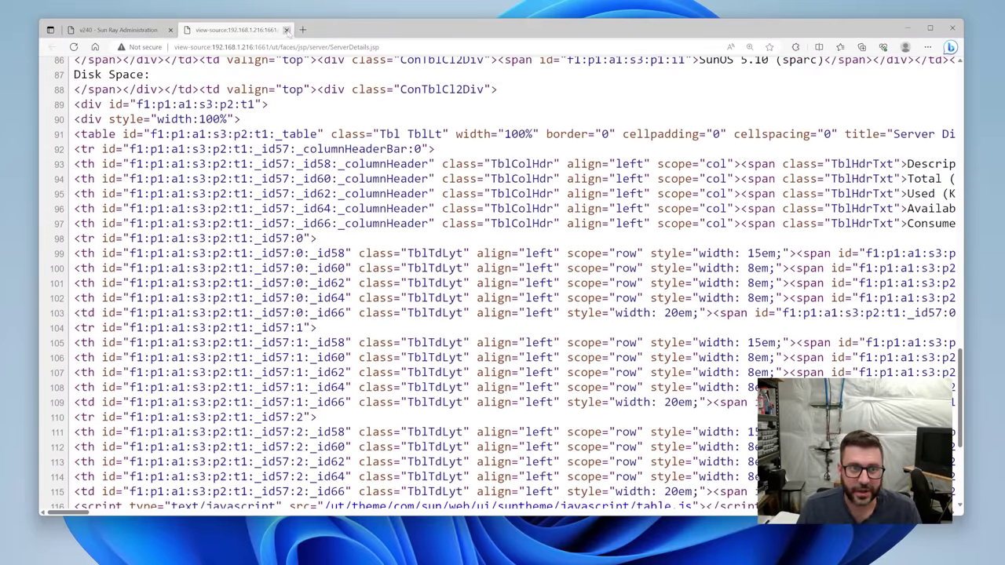
click(287, 30)
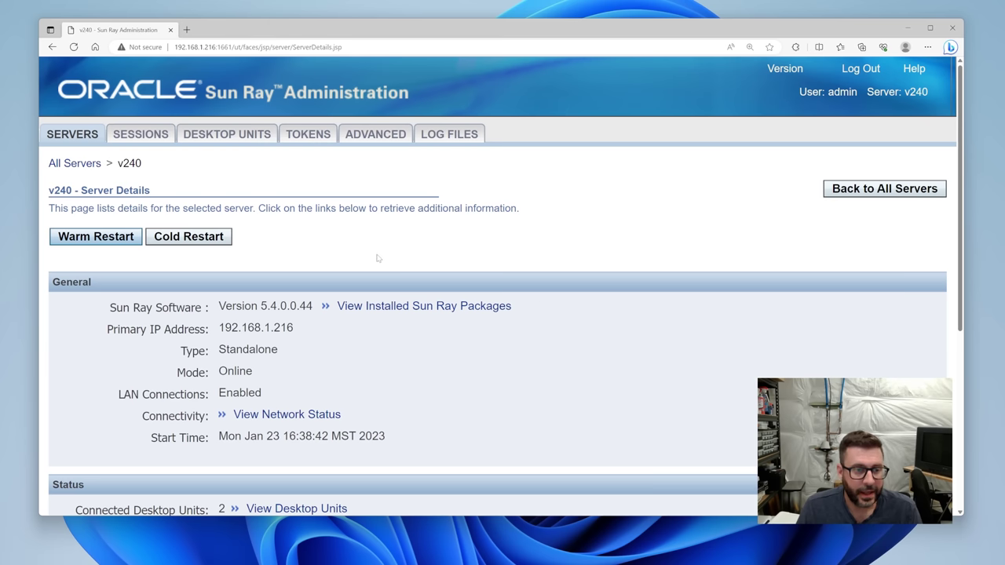
Browse the Sessions, Tokens and Log Files tabs, ending on the Desktop Units list.
click(222, 239)
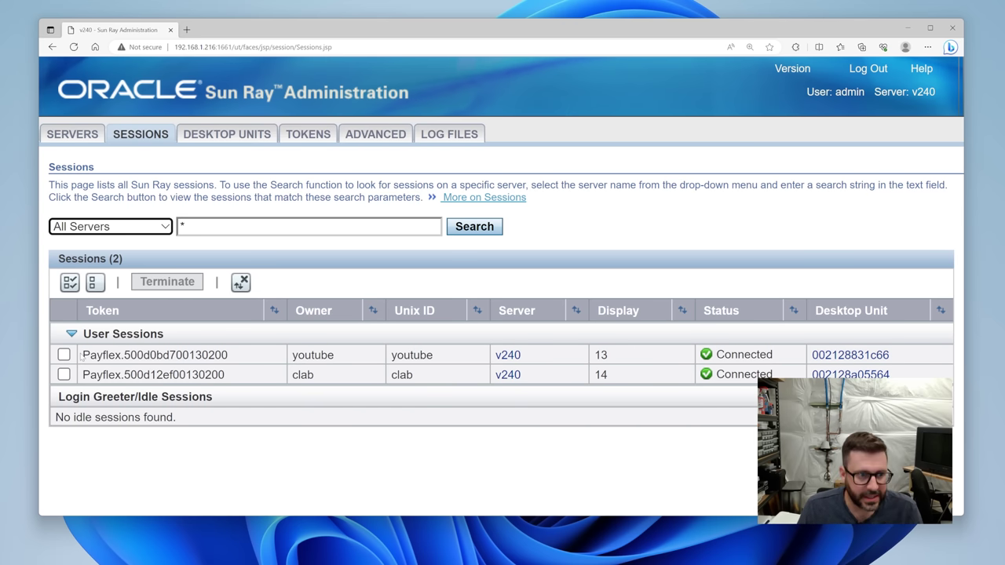
drag(81, 355, 241, 355)
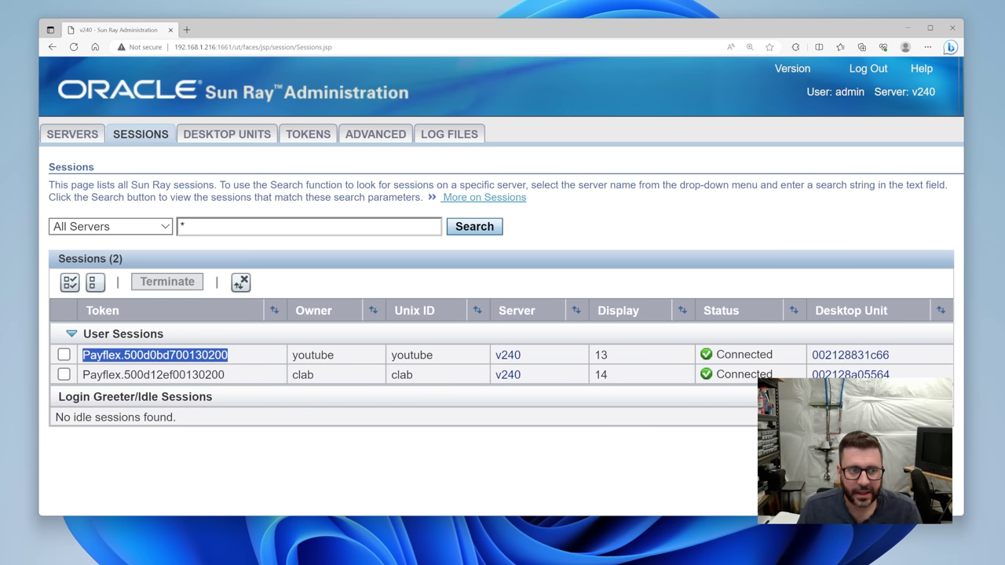
click(395, 384)
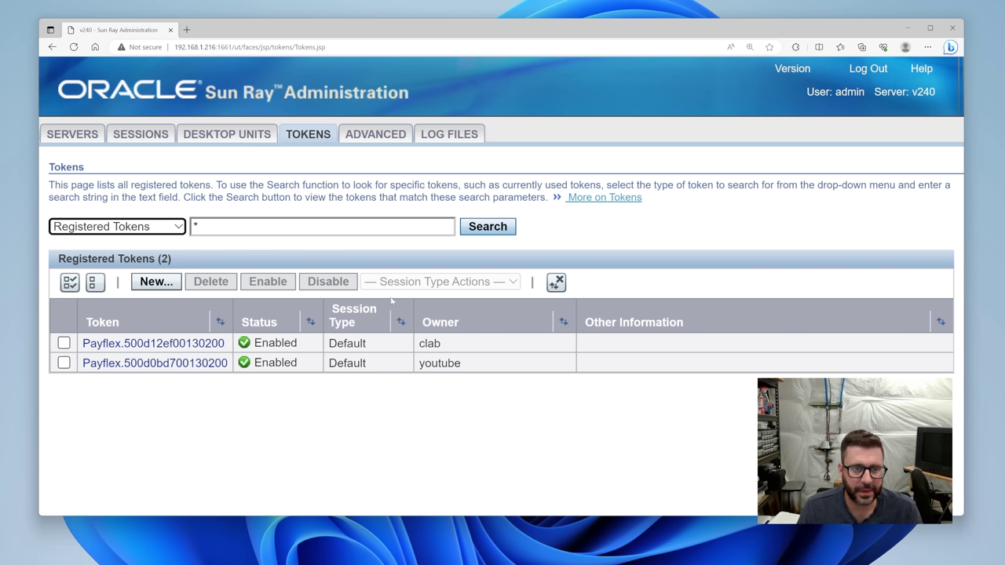
click(454, 136)
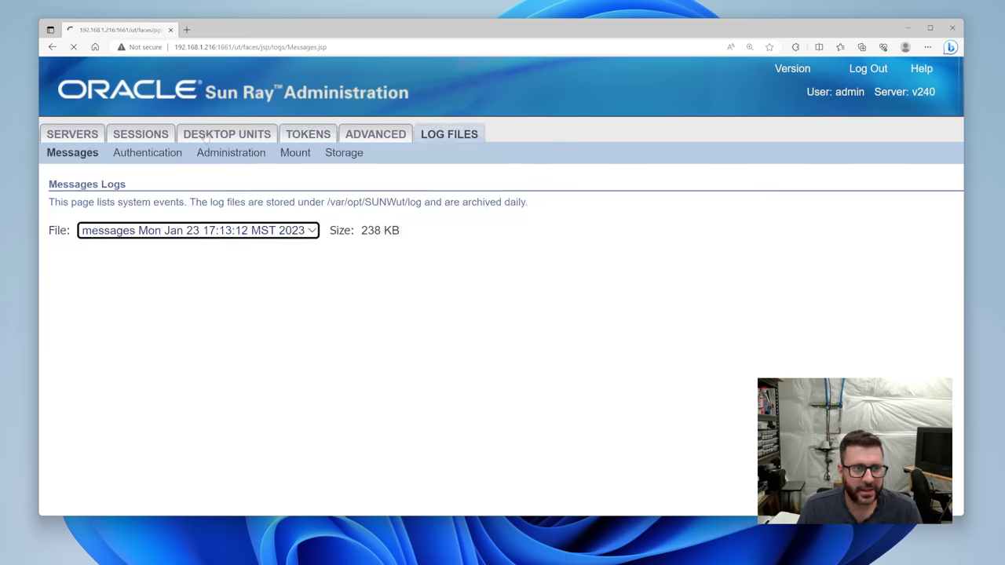
scroll(502, 283, down, 5)
scroll(502, 282, up, 10)
click(230, 141)
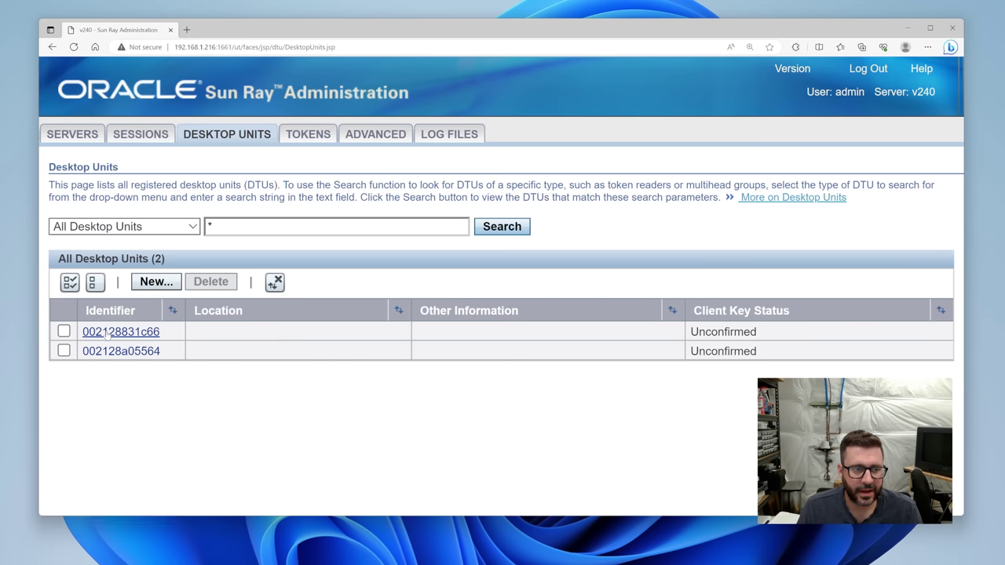
Open unit 002128831c66's properties and review its status, user and client key details.
click(106, 333)
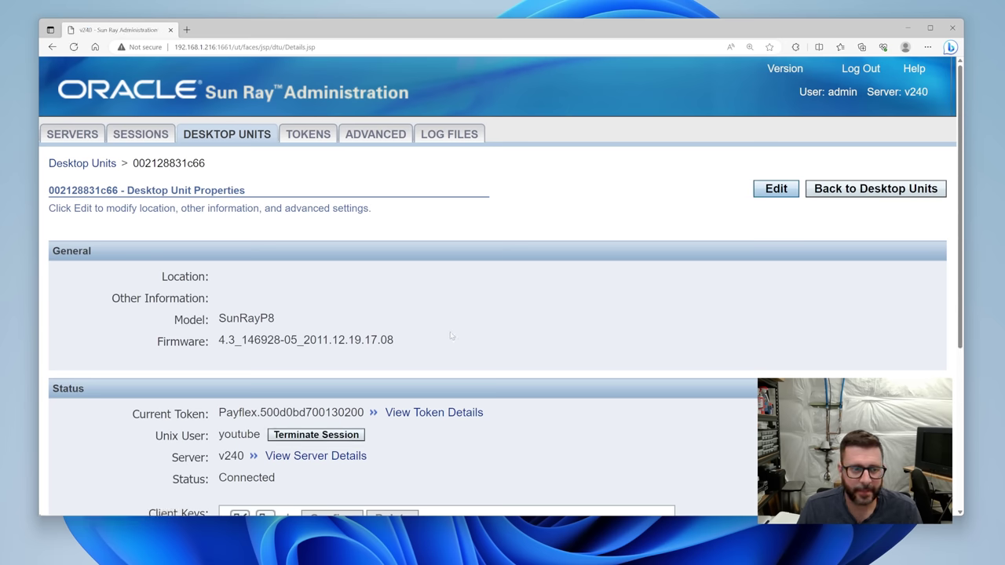
scroll(454, 337, down, 3)
scroll(450, 272, up, 1)
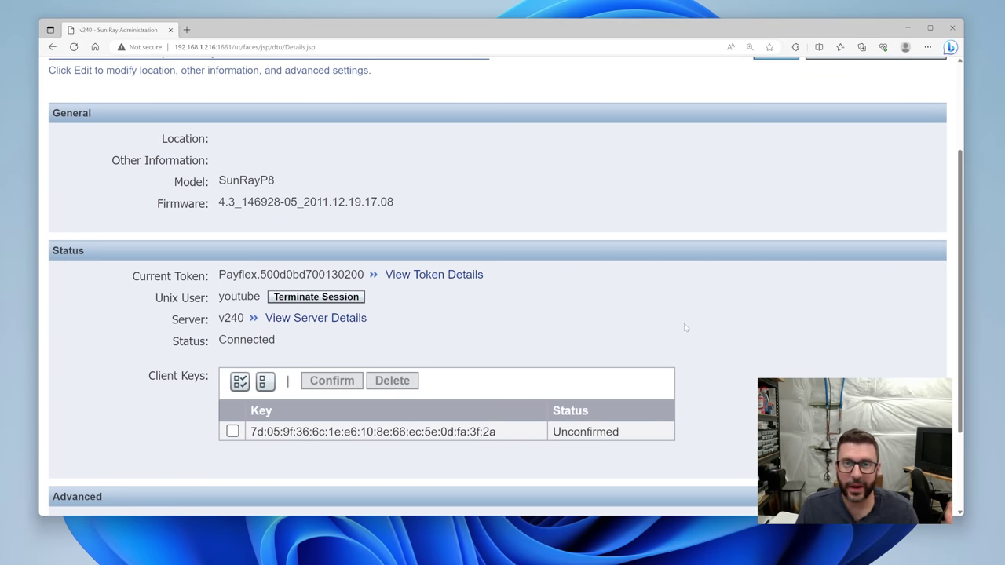
double_click(239, 296)
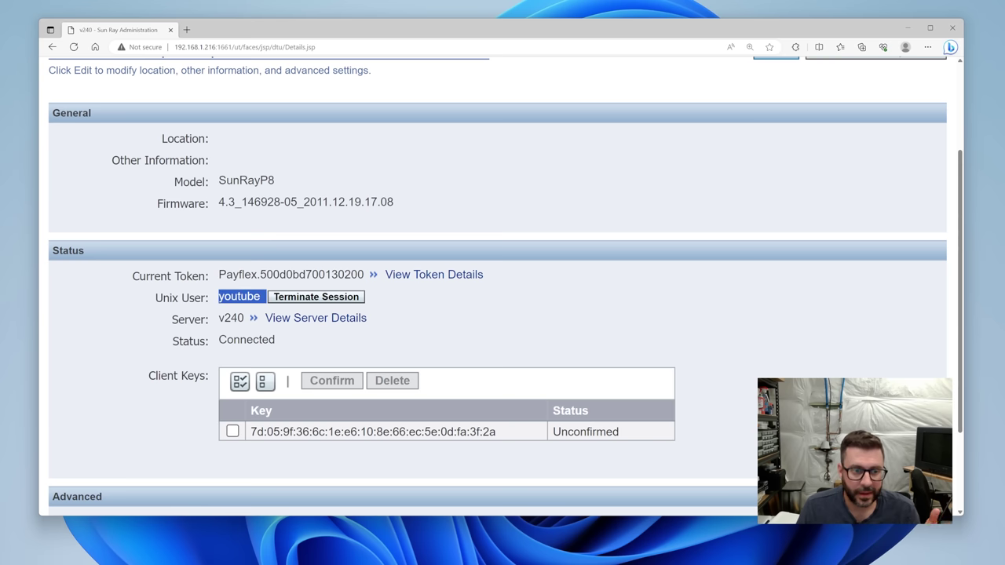
click(707, 292)
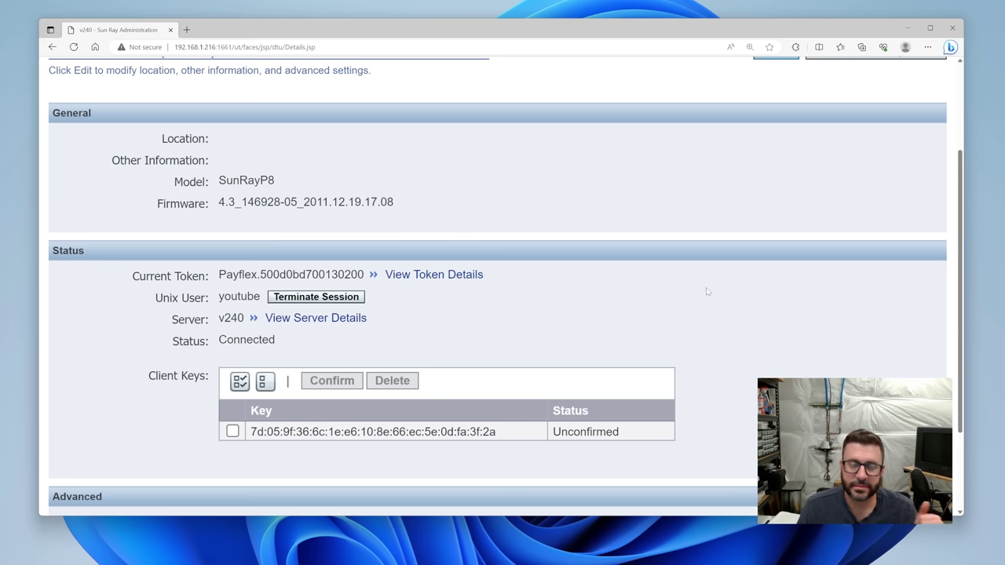